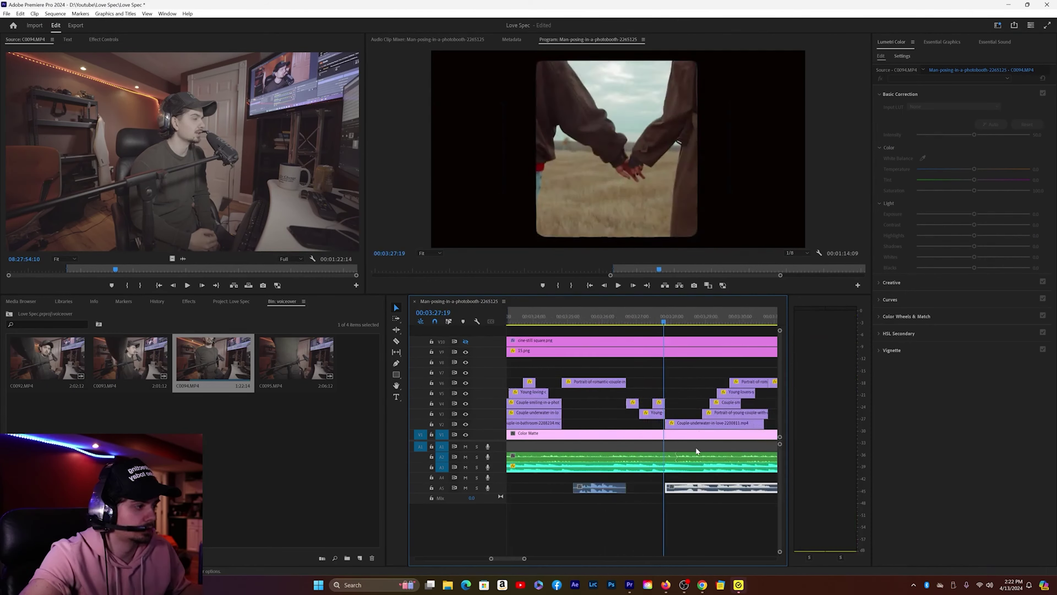
# Step: Move the second and third voiceover clips earlier to close the gaps, starting the second at about 00:03:27
pyautogui.press('space')
pyautogui.click(599, 322)
pyautogui.click(633, 322)
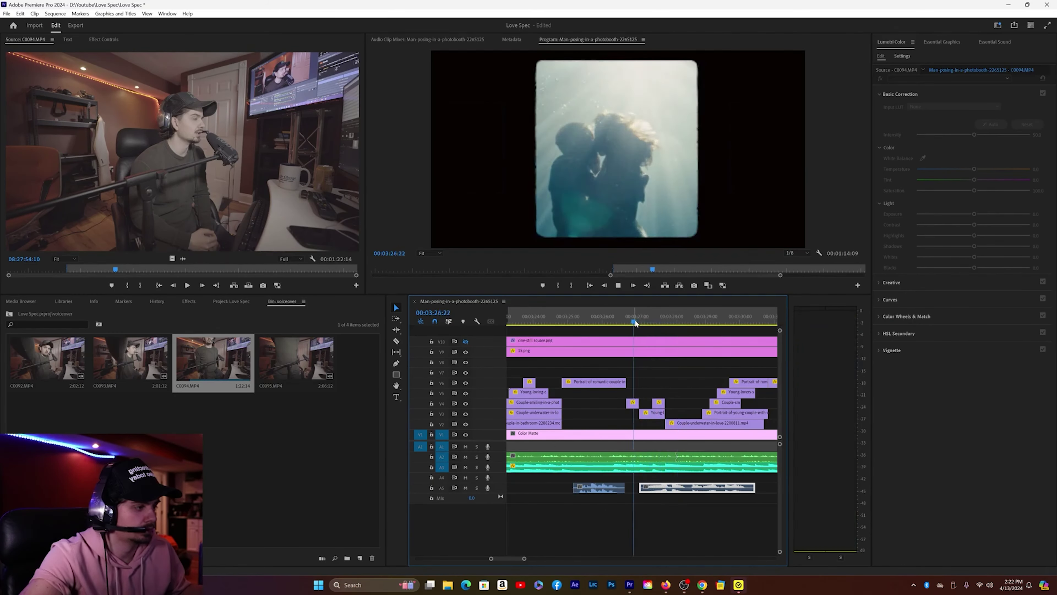
pyautogui.press('space')
pyautogui.press('space')
pyautogui.scroll(-2, 749, 488)
pyautogui.moveTo(752, 489); pyautogui.dragTo(690, 489)
# Step: Play back the opening voiceover lines against the montage and shift the second clip slightly later, to start at 00:03:27:08
pyautogui.press('space')
pyautogui.press('space')
pyautogui.press('-')
pyautogui.press('-')
pyautogui.press('-')
pyautogui.click(602, 322)
pyautogui.press('space')
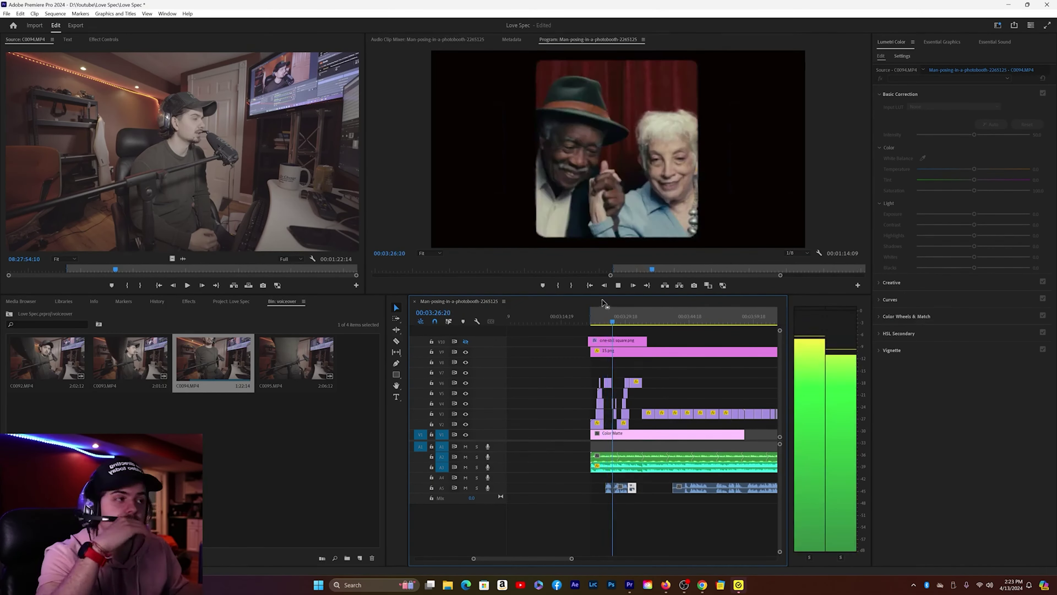
pyautogui.moveTo(573, 559); pyautogui.dragTo(549, 559)
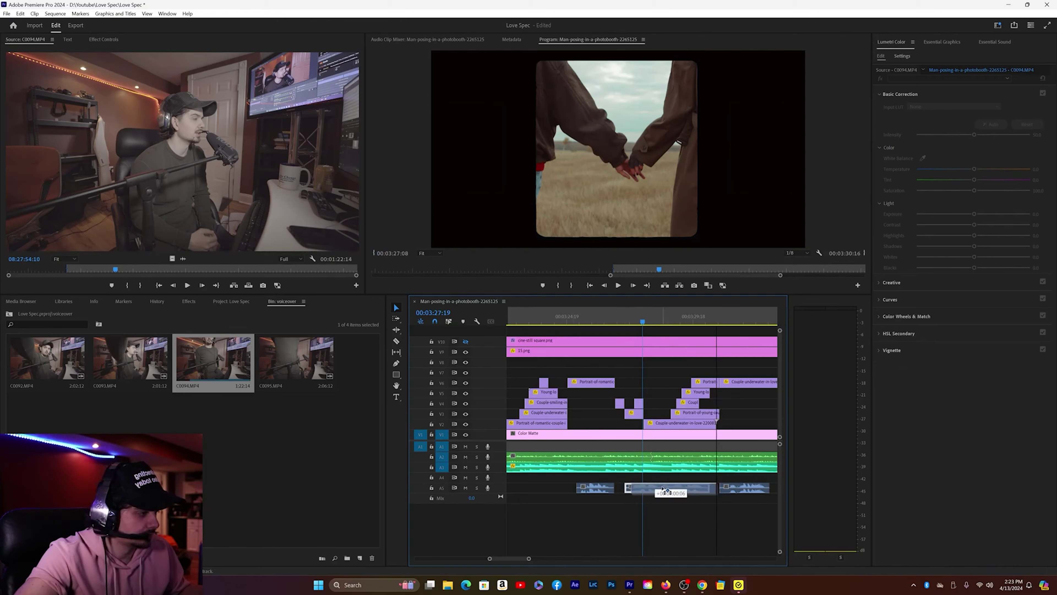
pyautogui.click(623, 324)
pyautogui.press('space')
pyautogui.press('space')
# Step: Move the long voiceover clip earlier to start at 00:03:33:18 under the Man-posing shot, and split it at about 00:03:39
pyautogui.moveTo(713, 488); pyautogui.dragTo(642, 488)
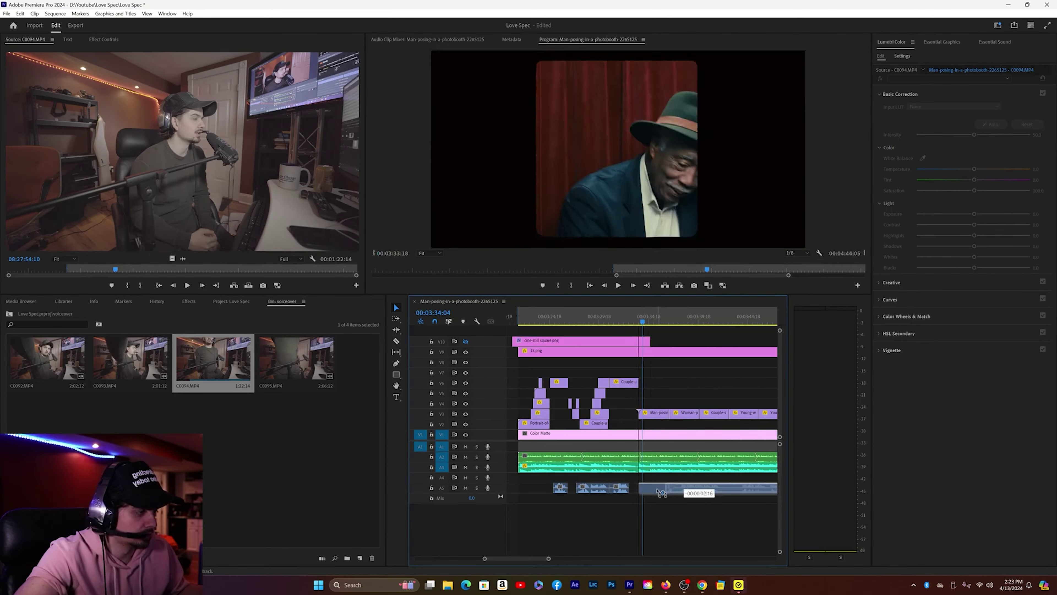
pyautogui.press('space')
pyautogui.press('space')
pyautogui.press('c')
pyautogui.click(692, 487)
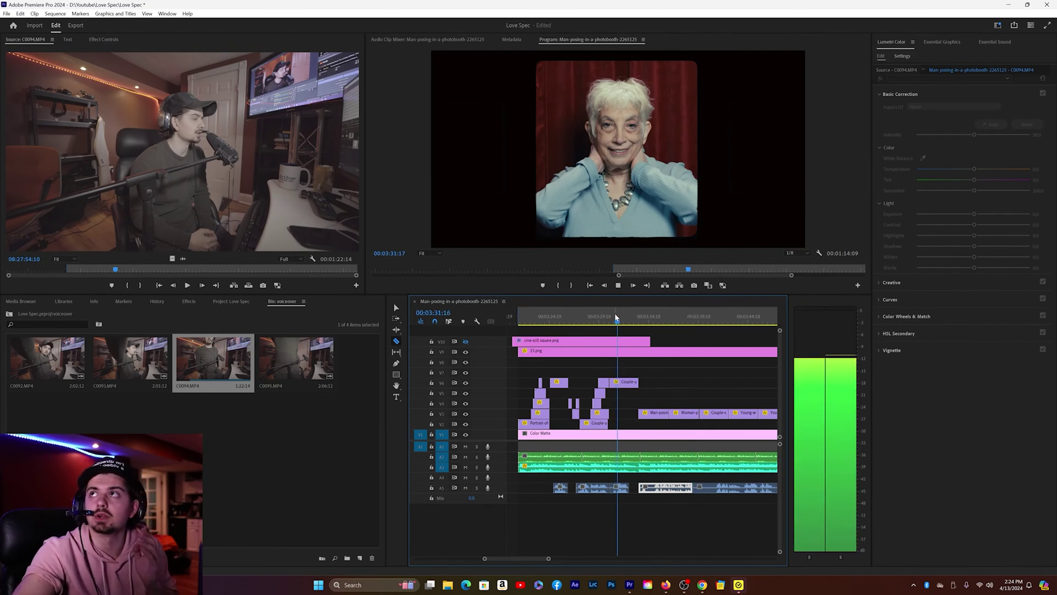
# Step: Shift the voiceover section behind the new cut slightly later, to start at about 00:03:39:17, and play it back
pyautogui.press('space')
pyautogui.press('space')
pyautogui.click(396, 308)
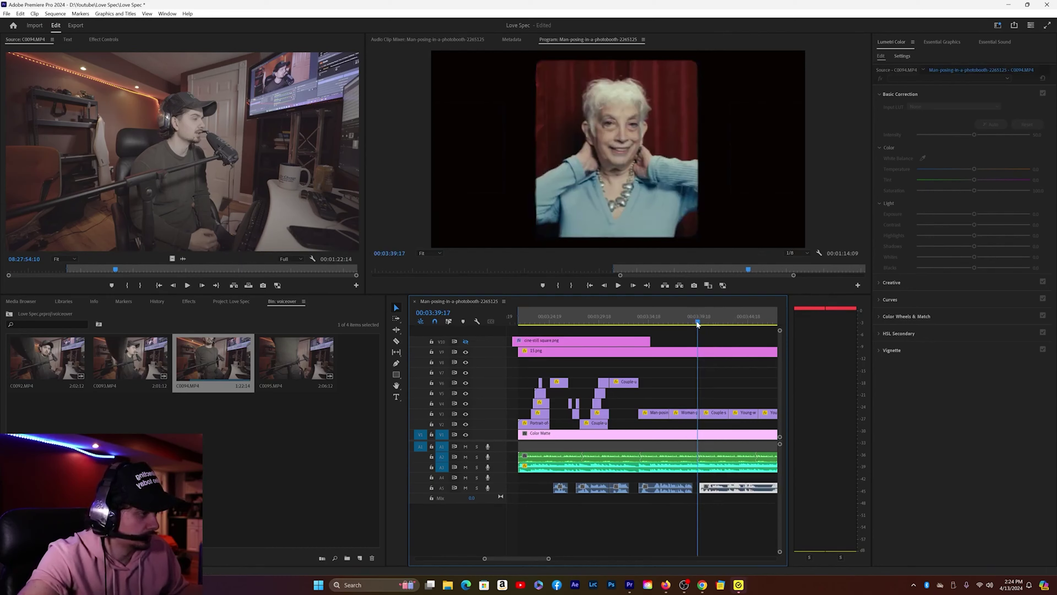
pyautogui.moveTo(733, 488); pyautogui.dragTo(739, 488)
pyautogui.press('space')
# Step: Find the next pause in the voiceover, split the clip there at about 00:03:46, and play the part behind the cut
pyautogui.moveTo(634, 322)
pyautogui.mouseDown()
pyautogui.moveTo(590, 321)
pyautogui.moveTo(644, 372)
pyautogui.moveTo(651, 318)
pyautogui.mouseUp()
pyautogui.press('space')
pyautogui.click(647, 322)
pyautogui.click(396, 341)
pyautogui.click(648, 488)
pyautogui.click(650, 322)
pyautogui.press('space')
pyautogui.press('space')
pyautogui.click(396, 308)
pyautogui.click(652, 490)
pyautogui.press('space')
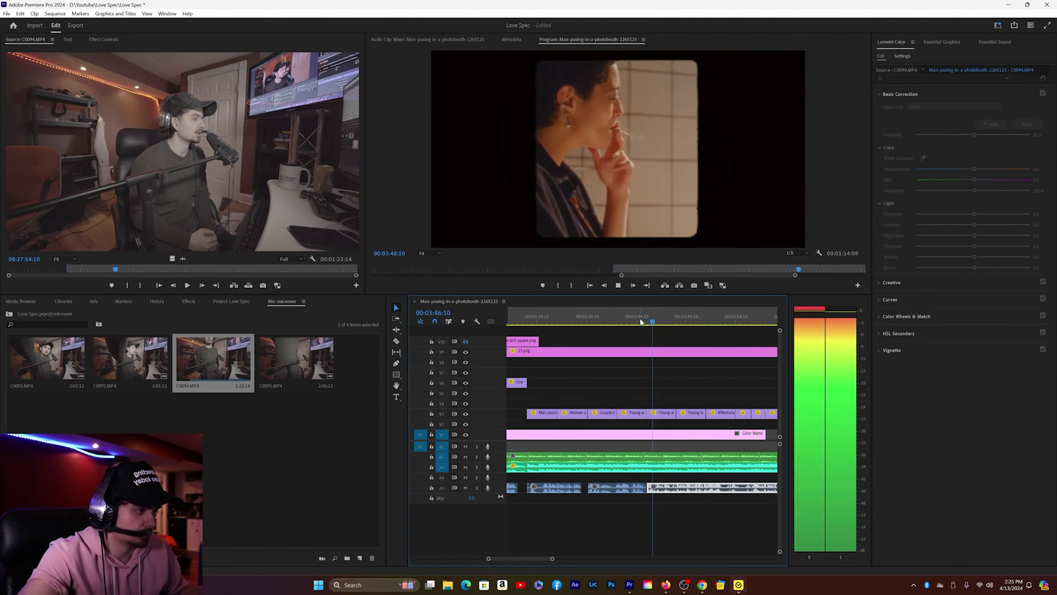
# Step: Split the voiceover again at about 00:03:53 and shift the remaining section slightly later to leave a gap
pyautogui.press('space')
pyautogui.scroll(-1, 721, 409)
pyautogui.click(396, 341)
pyautogui.click(685, 487)
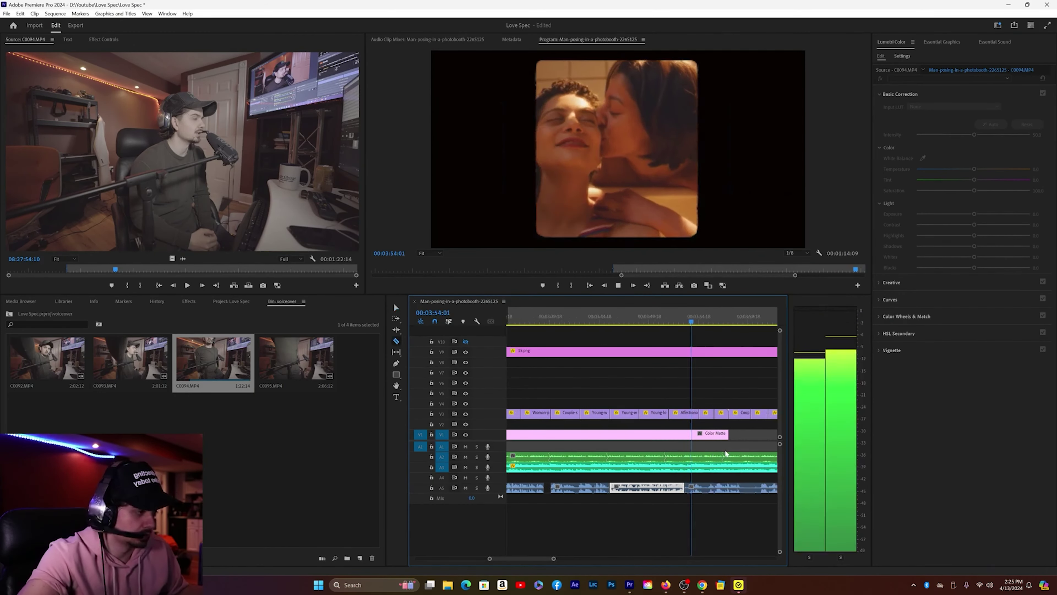
pyautogui.click(396, 308)
pyautogui.moveTo(708, 488); pyautogui.dragTo(721, 488)
pyautogui.scroll(-1, 684, 345)
pyautogui.press('space')
pyautogui.scroll(-1, 683, 398)
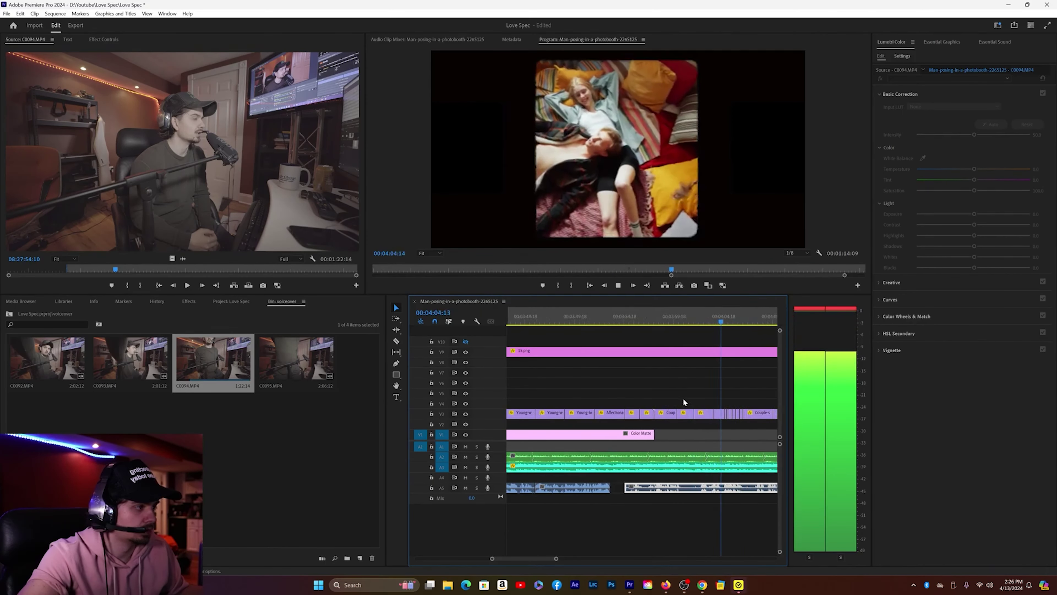
# Step: Replay the last stretch of voiceover and split the remaining clip at its next pause
pyautogui.press('space')
pyautogui.click(599, 322)
pyautogui.press('space')
pyautogui.press('space')
pyautogui.press('space')
pyautogui.press('space')
pyautogui.click(396, 341)
pyautogui.click(687, 488)
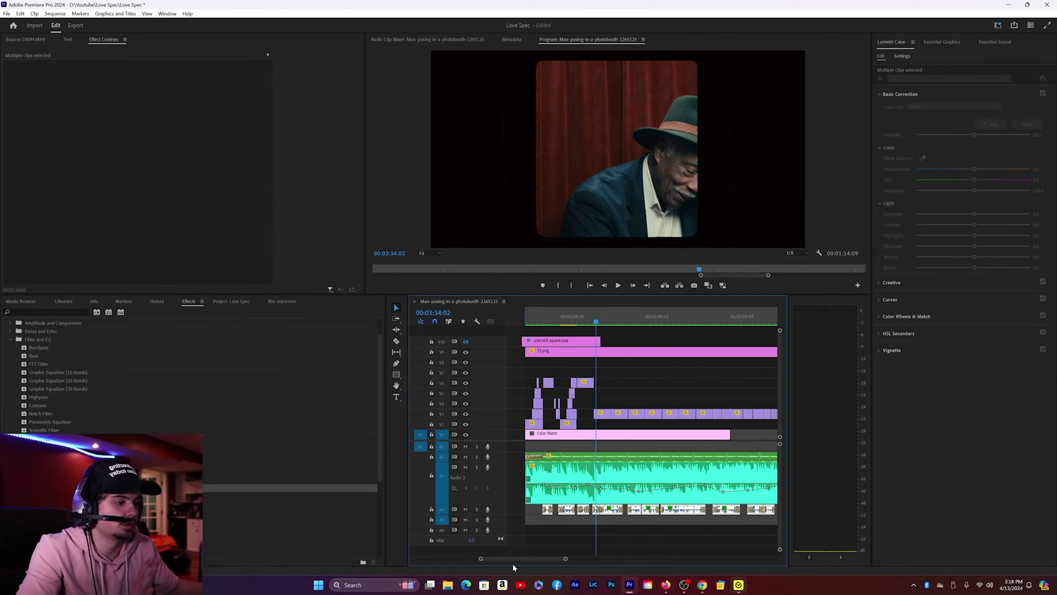
# Step: Switch to Motion Array in Chrome and audition the Vintage Camera Flash sound effect
pyautogui.moveTo(706, 589)
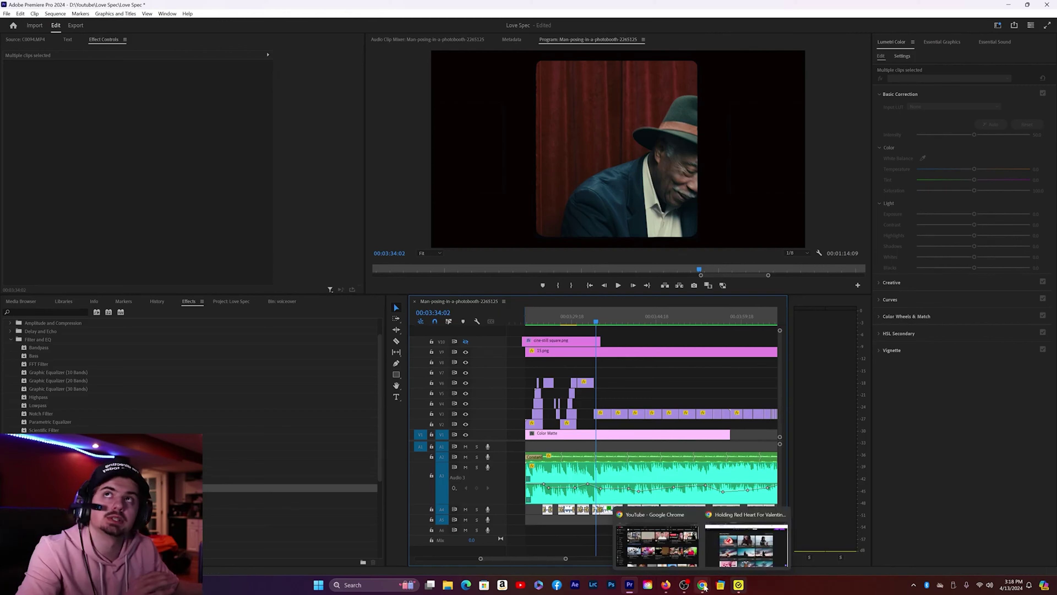
pyautogui.click(746, 545)
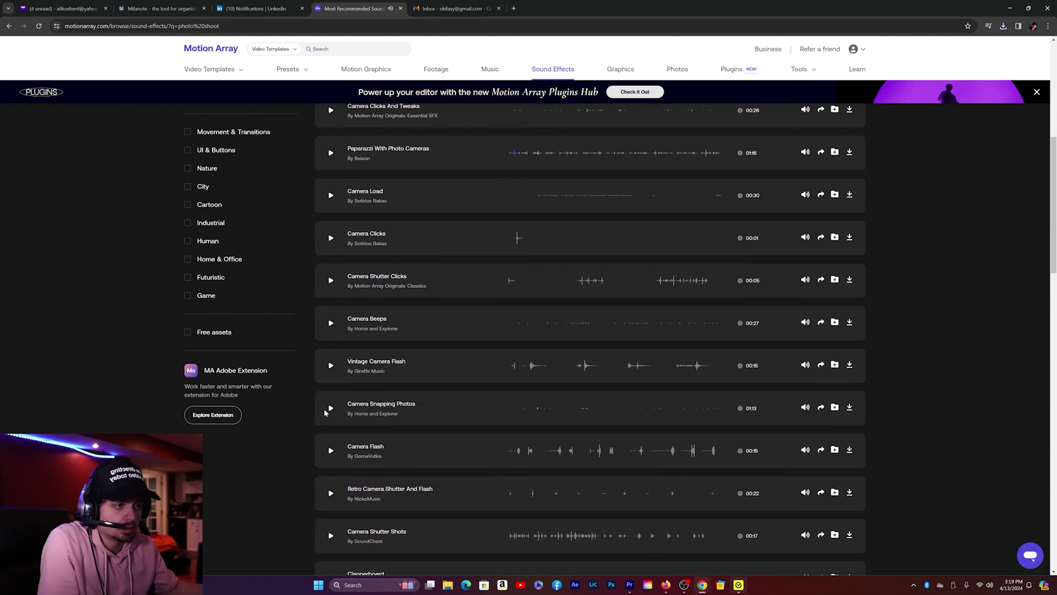
pyautogui.click(329, 366)
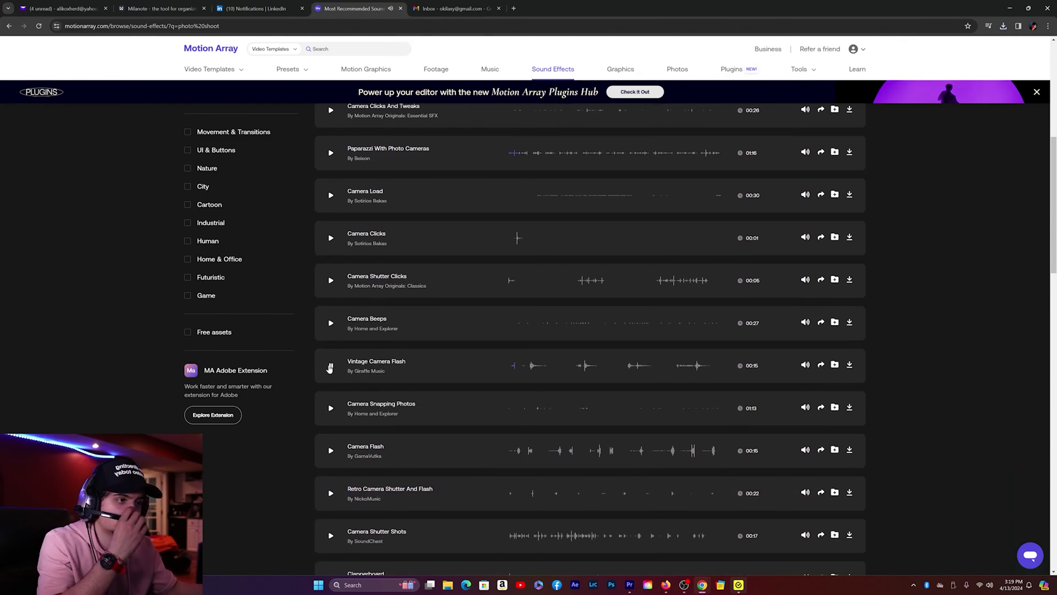
pyautogui.click(330, 369)
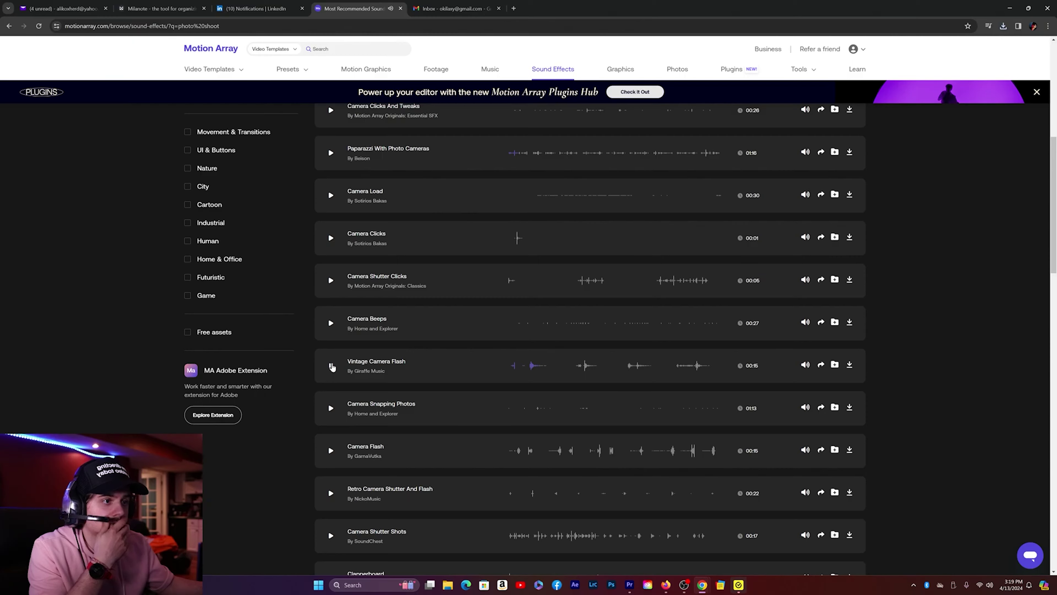
# Step: Return to Motion Array and audition sound effects from the "running in field" results
pyautogui.moveTo(702, 585)
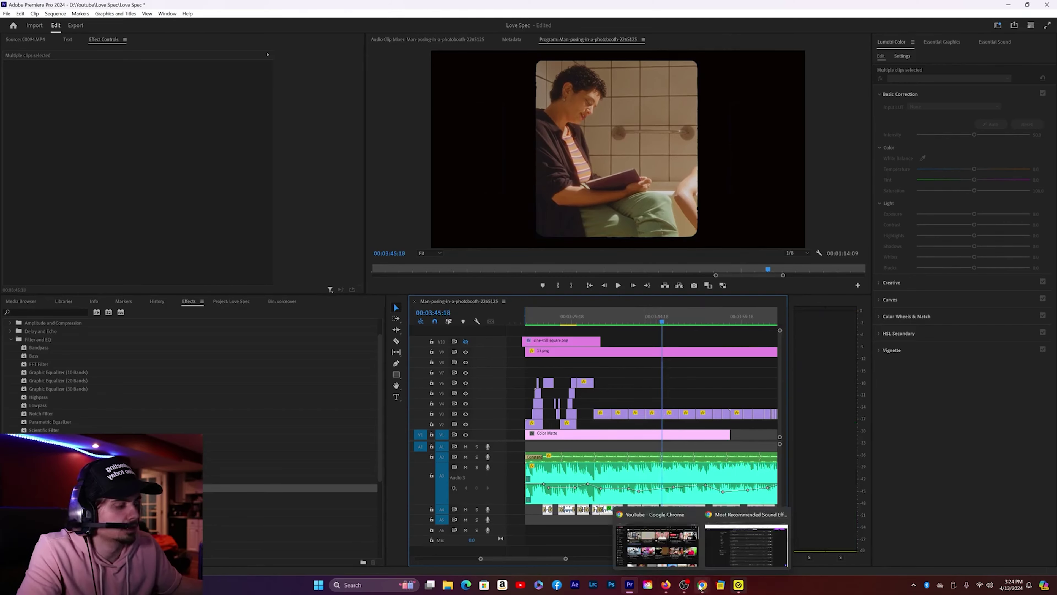
pyautogui.click(746, 543)
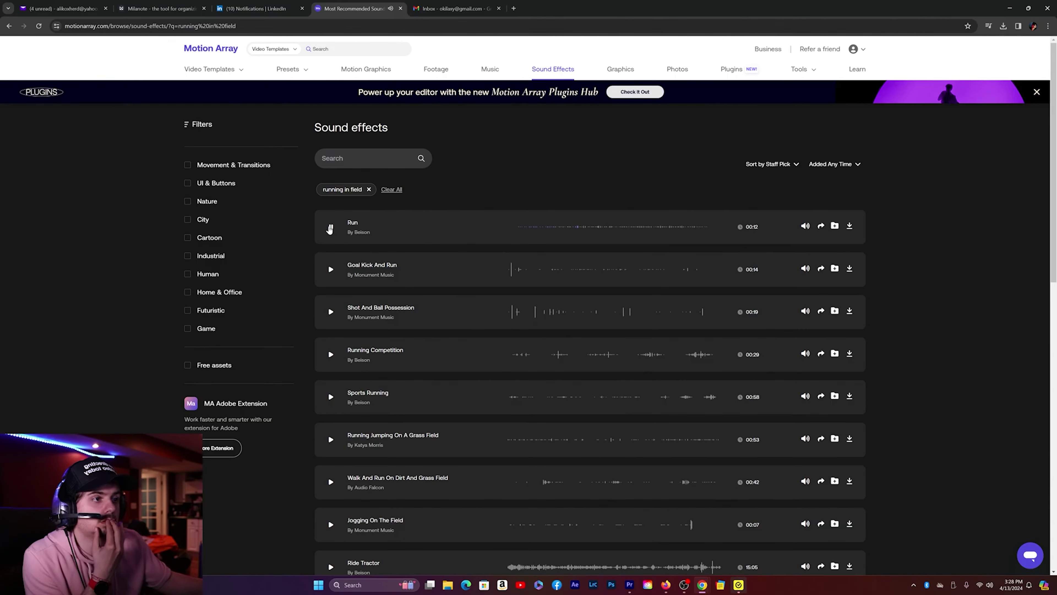
pyautogui.scroll(-3, 331, 403)
pyautogui.click(707, 361)
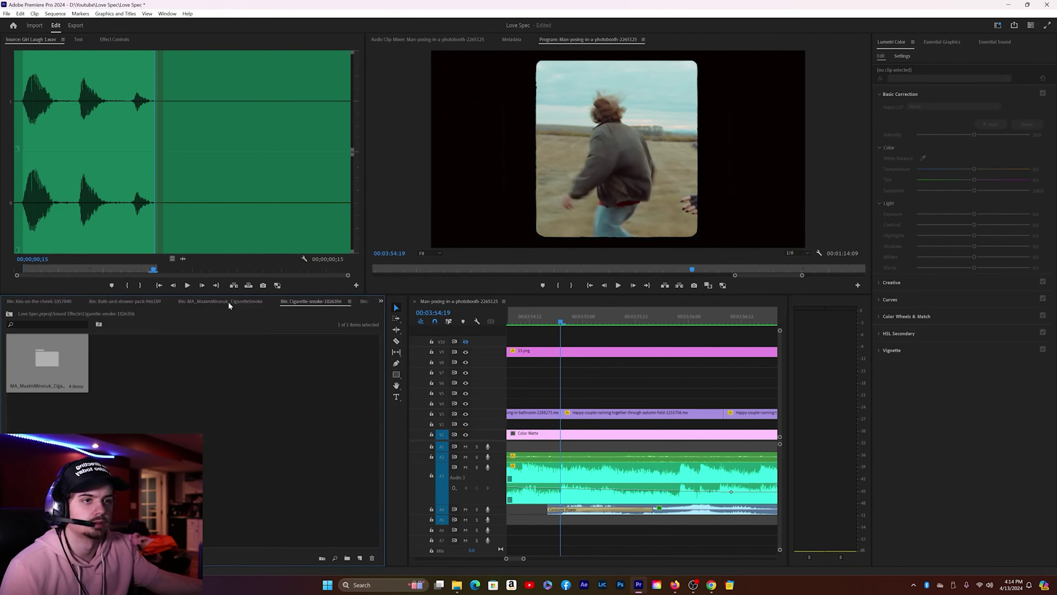
# Step: Open MA_KatyaMorris_RunningJumpingOnAGrassField_001.wav from its sound effects bin and mark an out point at 00;00;01;22
pyautogui.doubleClick(47, 357)
pyautogui.doubleClick(212, 357)
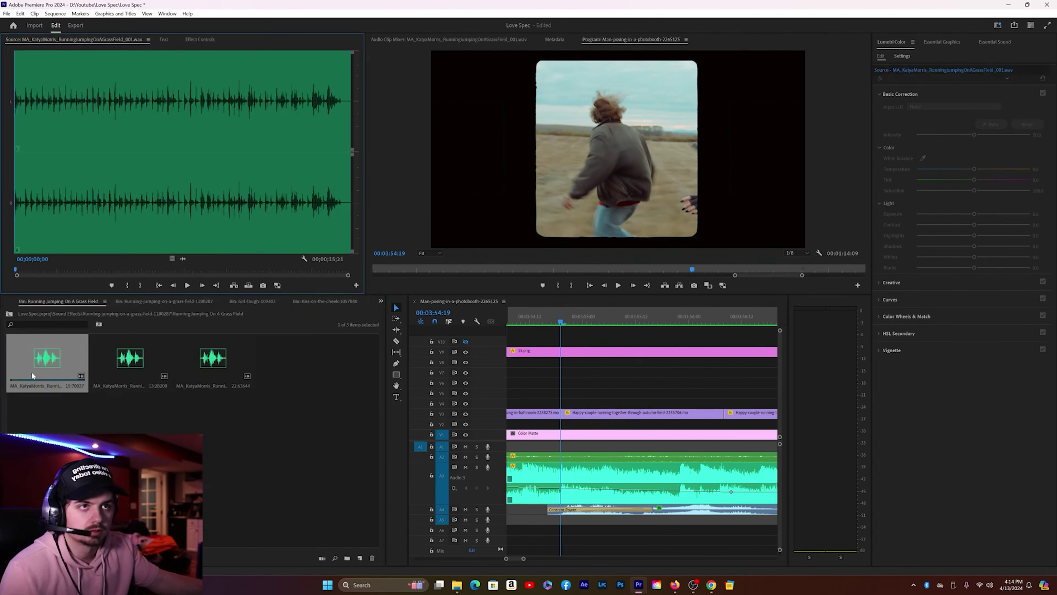
pyautogui.doubleClick(47, 357)
pyautogui.press('o')
# Step: Place the marked running sound on audio track A6 near the start of the running-couple clip, and open the Girl laugh bin
pyautogui.moveTo(183, 259); pyautogui.dragTo(587, 532)
pyautogui.moveTo(583, 324)
pyautogui.mouseDown()
pyautogui.moveTo(562, 325)
pyautogui.moveTo(586, 325)
pyautogui.mouseUp()
pyautogui.moveTo(606, 532); pyautogui.dragTo(602, 531)
pyautogui.press('space')
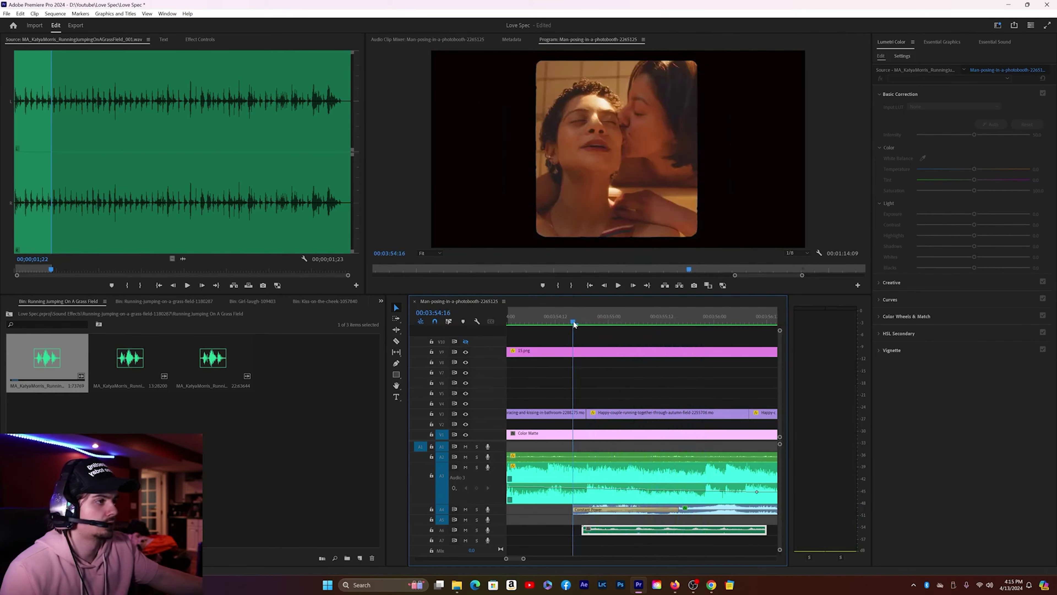
pyautogui.click(245, 301)
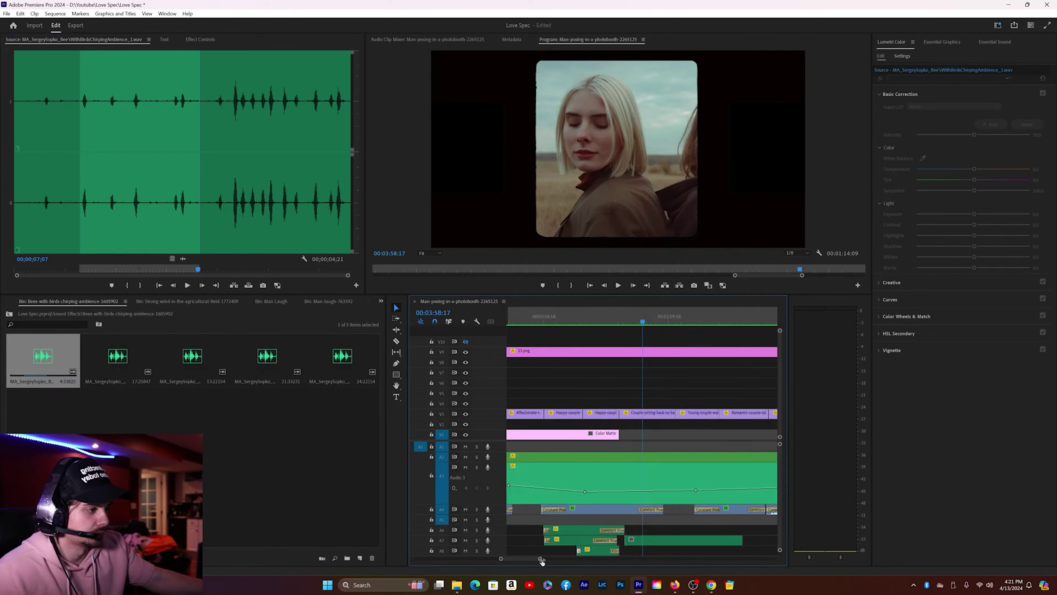
# Step: Split the bees-and-birds ambience clip on audio track A7 near the end of the couple-sitting-back-to-back shot
pyautogui.moveTo(540, 559); pyautogui.dragTo(531, 559)
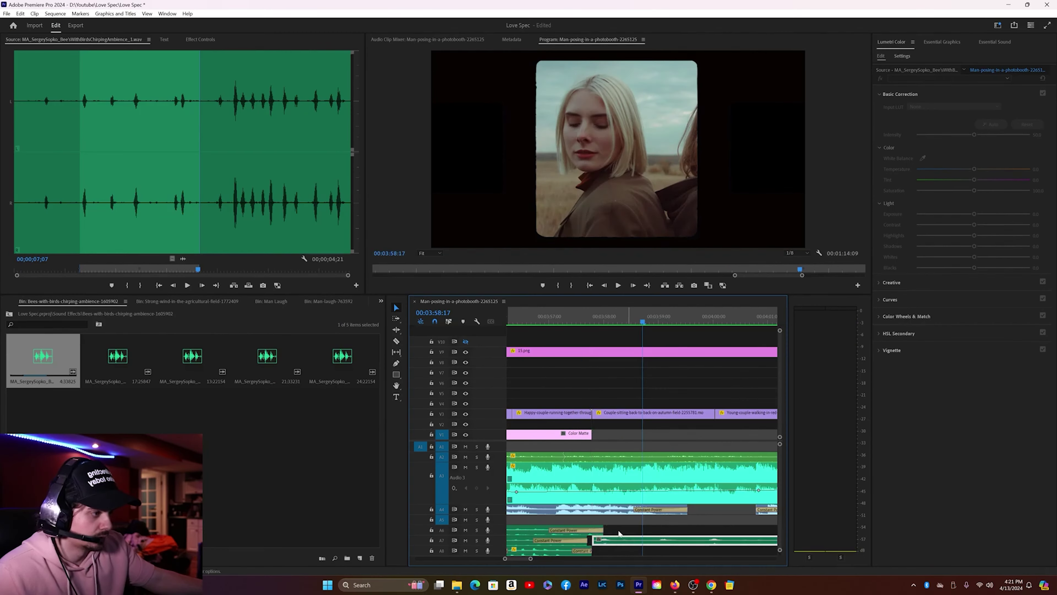
pyautogui.press('space')
pyautogui.press('c')
pyautogui.click(723, 537)
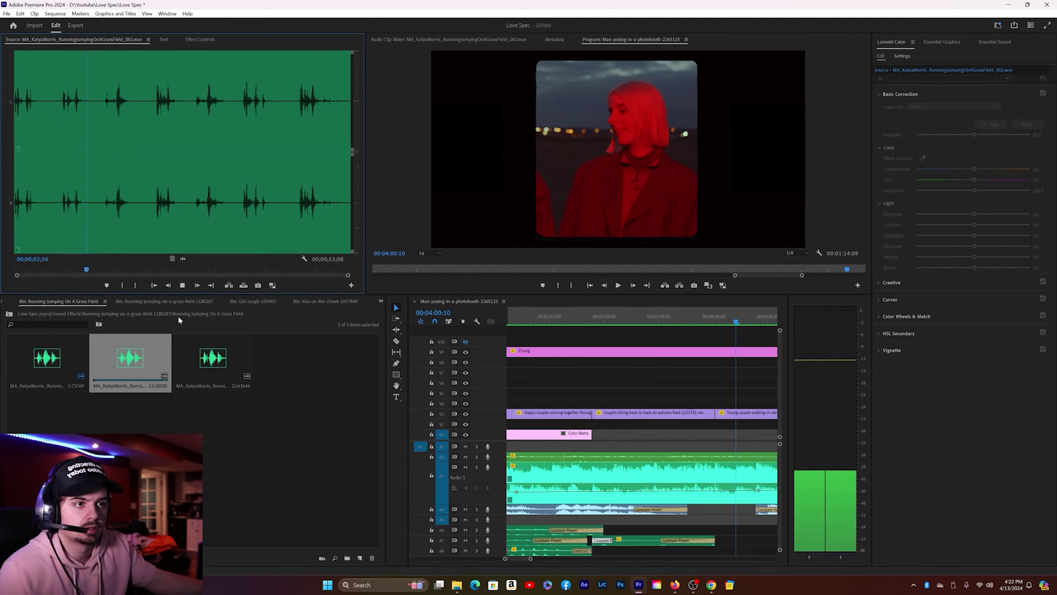
# Step: Audition the third running-on-grass recording by scrubbing through it in the source preview
pyautogui.click(213, 358)
pyautogui.moveTo(66, 274); pyautogui.dragTo(133, 271)
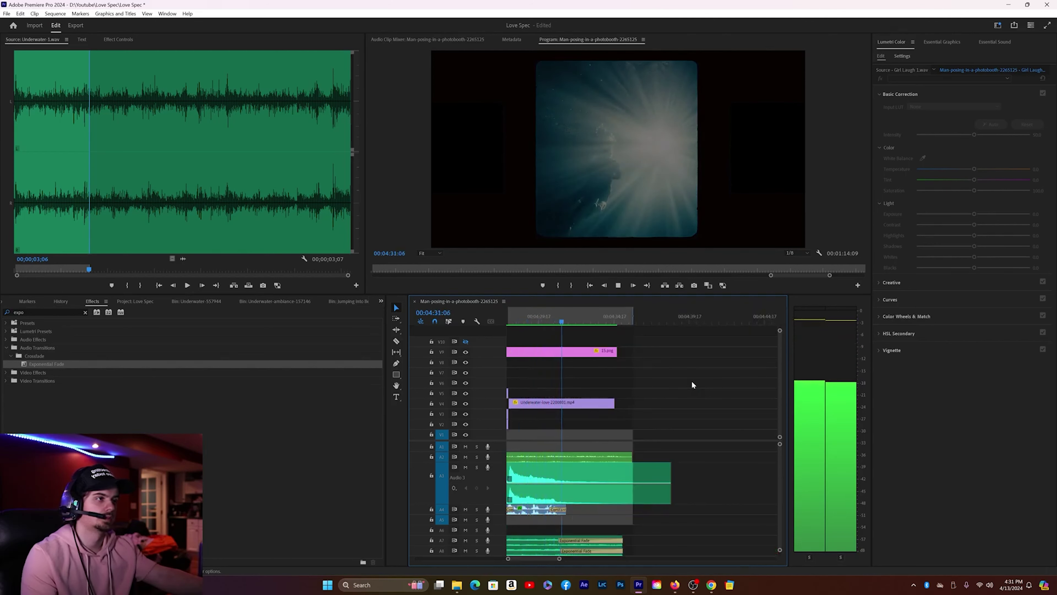
# Step: Stop the playback of the ending underwater scene and save the project
pyautogui.press('space')
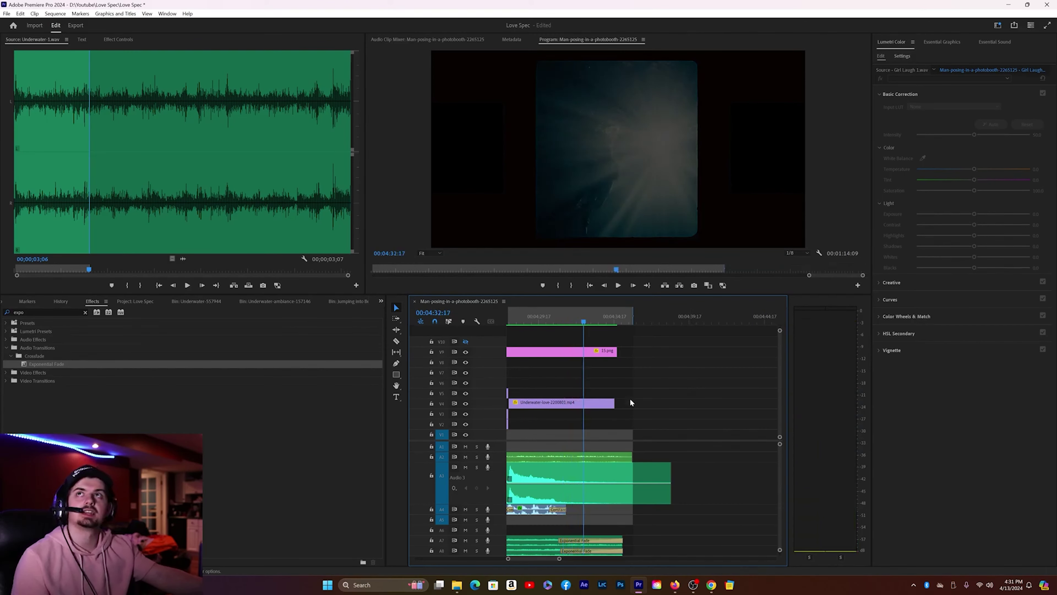
pyautogui.hotkey('ctrl', 's')
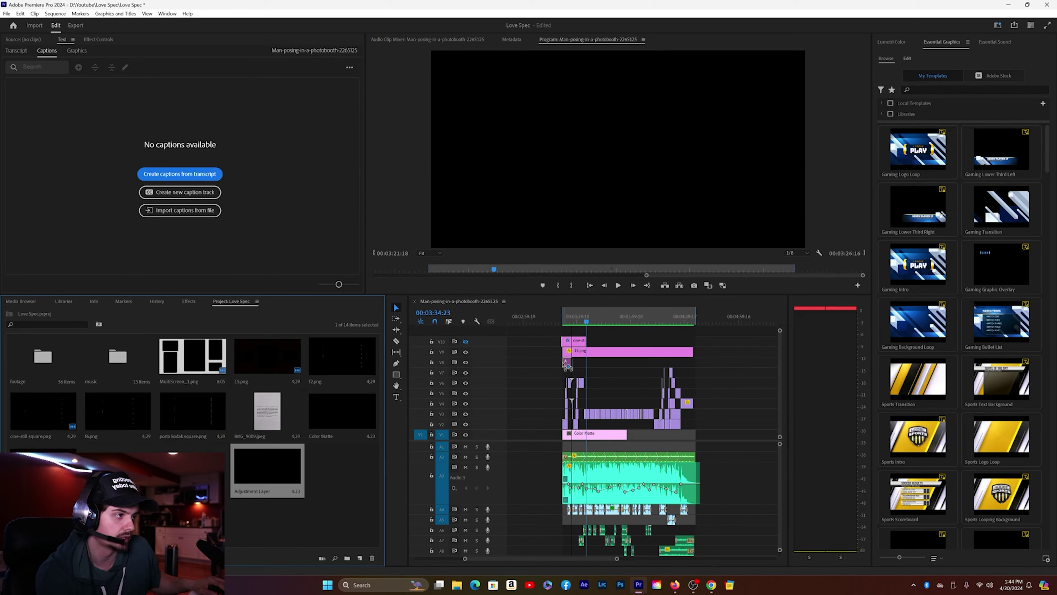
# Step: Extend the adjustment layer across the montage to the end of the 15.png overlay and put the playhead at 00:03:22:13
pyautogui.moveTo(567, 364); pyautogui.dragTo(693, 362)
pyautogui.moveTo(618, 559); pyautogui.dragTo(560, 559)
pyautogui.moveTo(556, 317); pyautogui.dragTo(564, 316)
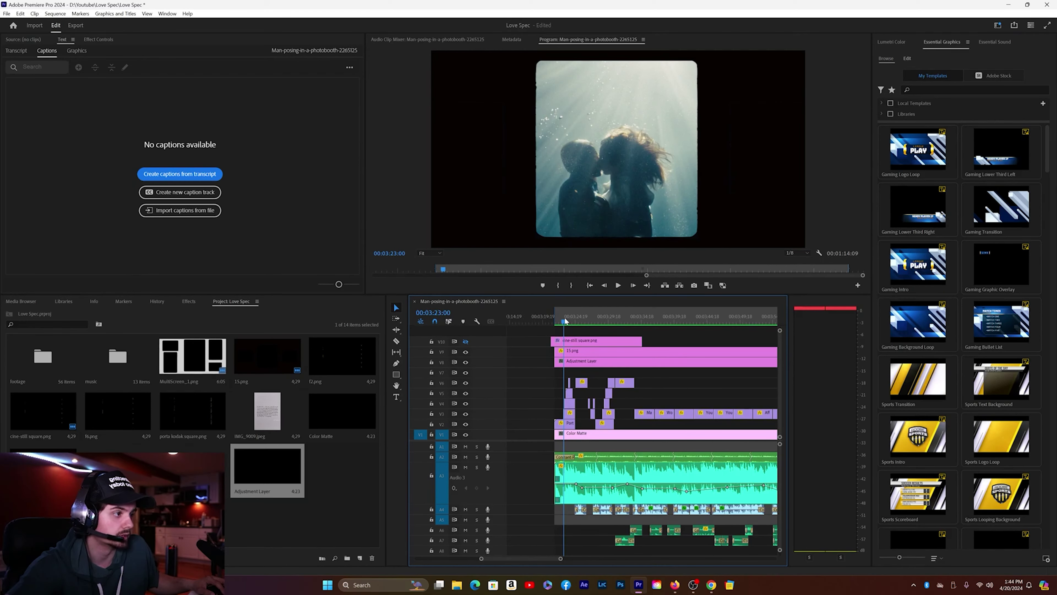
pyautogui.moveTo(564, 317); pyautogui.dragTo(561, 316)
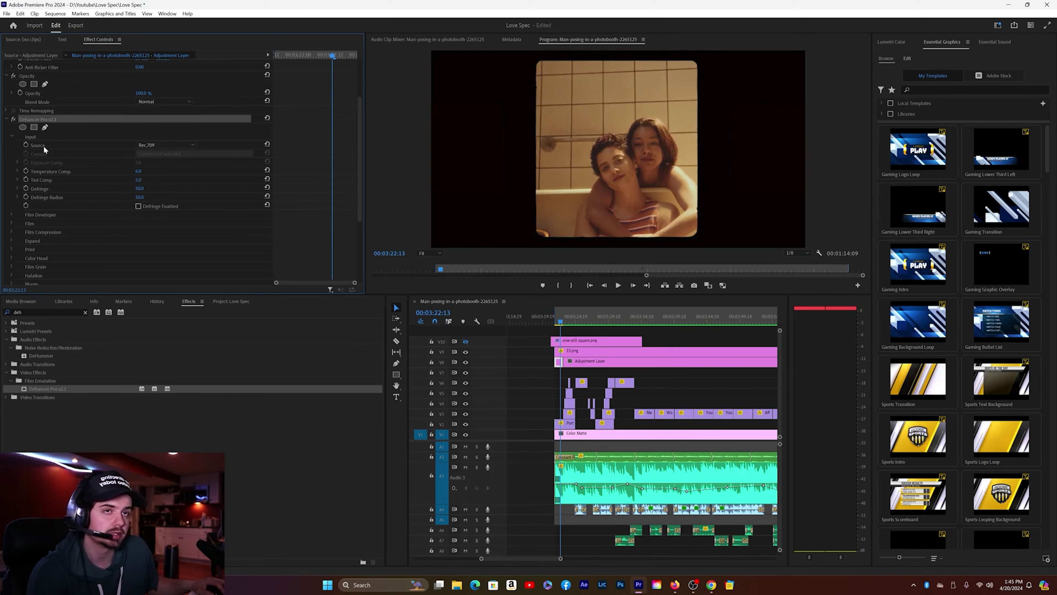
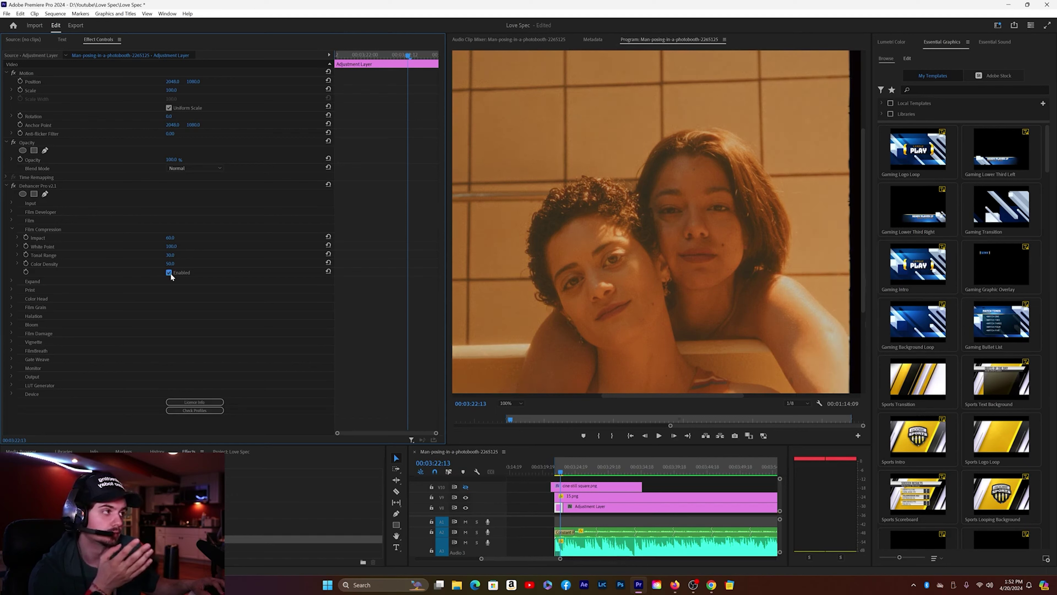
# Step: Set Dehancer Pro's Film Compression impact to 11 and white point to 91, and adjust its tonal range
pyautogui.moveTo(168, 239); pyautogui.dragTo(185, 239)
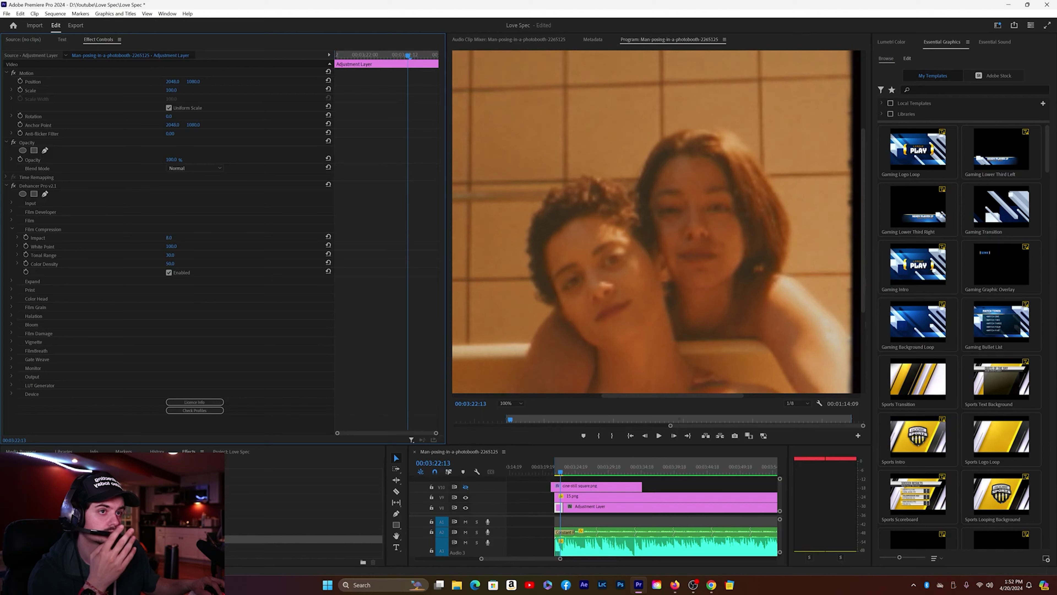
pyautogui.moveTo(178, 237)
pyautogui.mouseDown()
pyautogui.moveTo(164, 249)
pyautogui.moveTo(178, 246)
pyautogui.mouseUp()
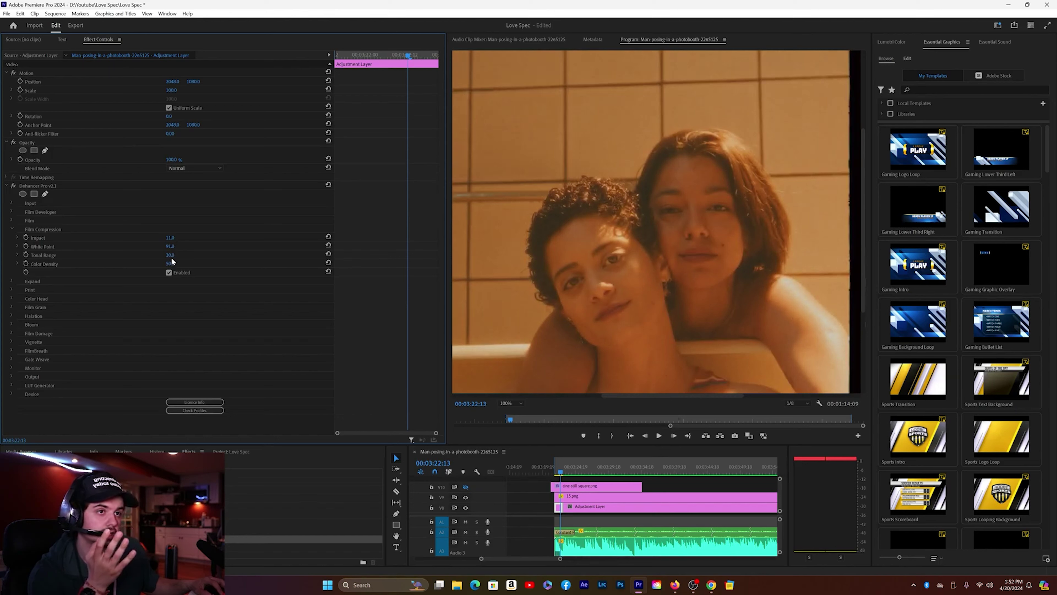
pyautogui.moveTo(170, 254); pyautogui.dragTo(184, 255)
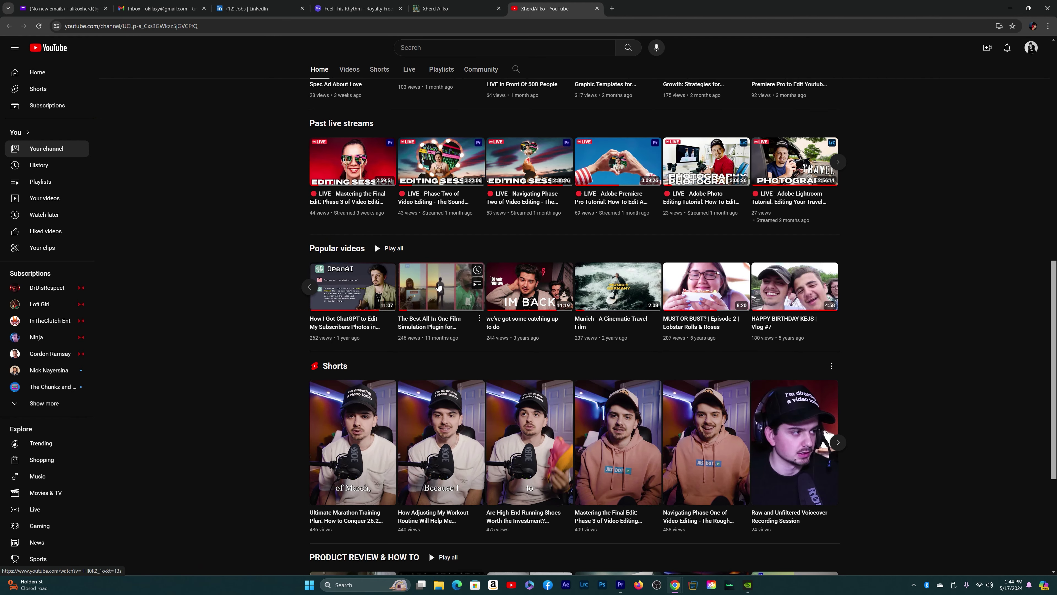
# Step: Open the popular YouTube video "The Best All-In-One Film Simulation Plugin" from the channel page
pyautogui.click(438, 287)
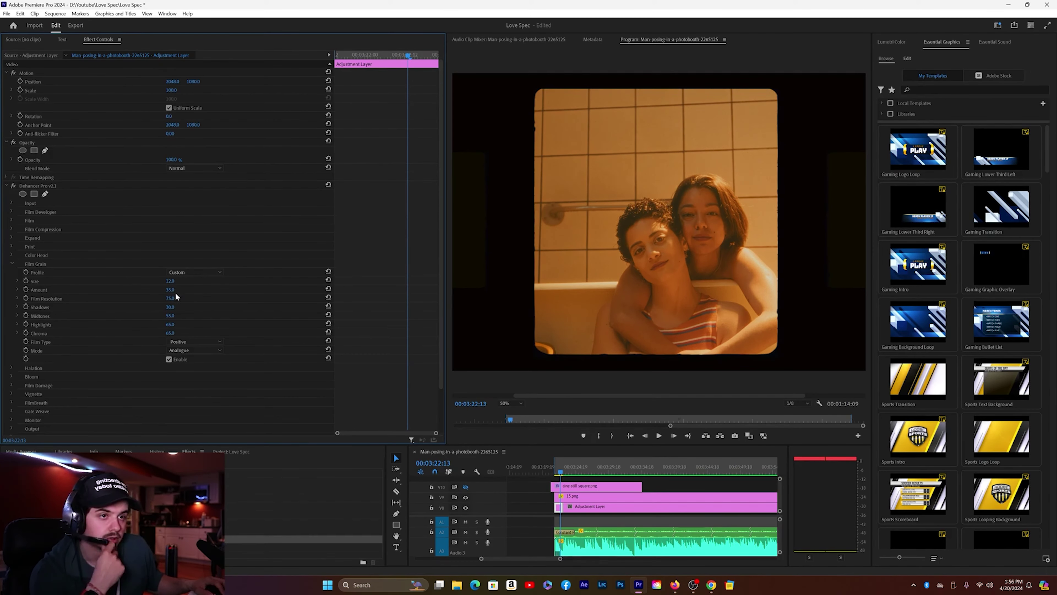
# Step: Toggle Dehancer Pro's Film Grain and adjust the Halation local diffusion on the adjustment layer
pyautogui.click(170, 359)
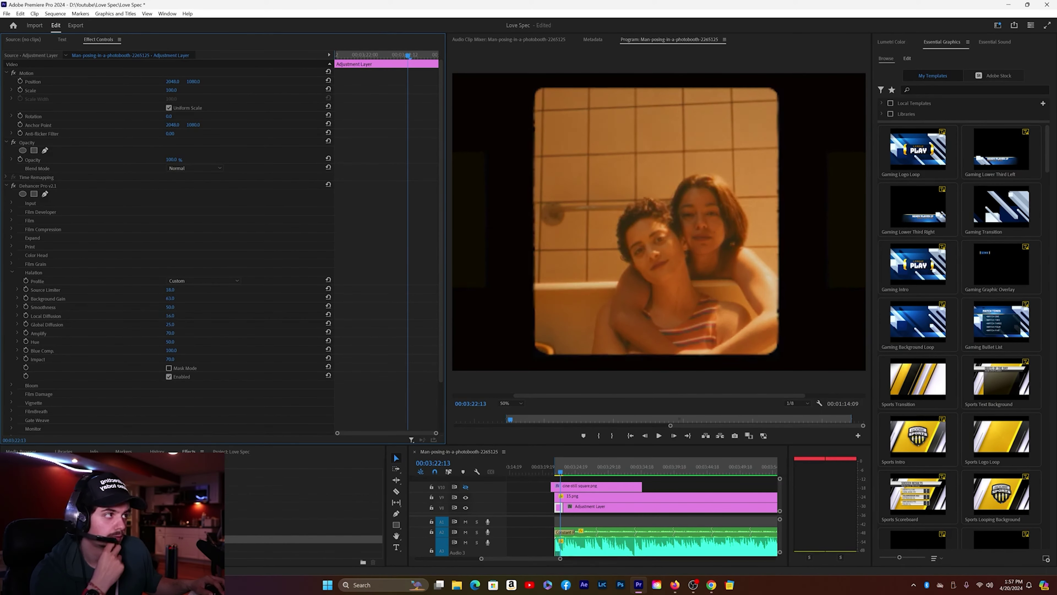
pyautogui.moveTo(171, 316); pyautogui.dragTo(178, 316)
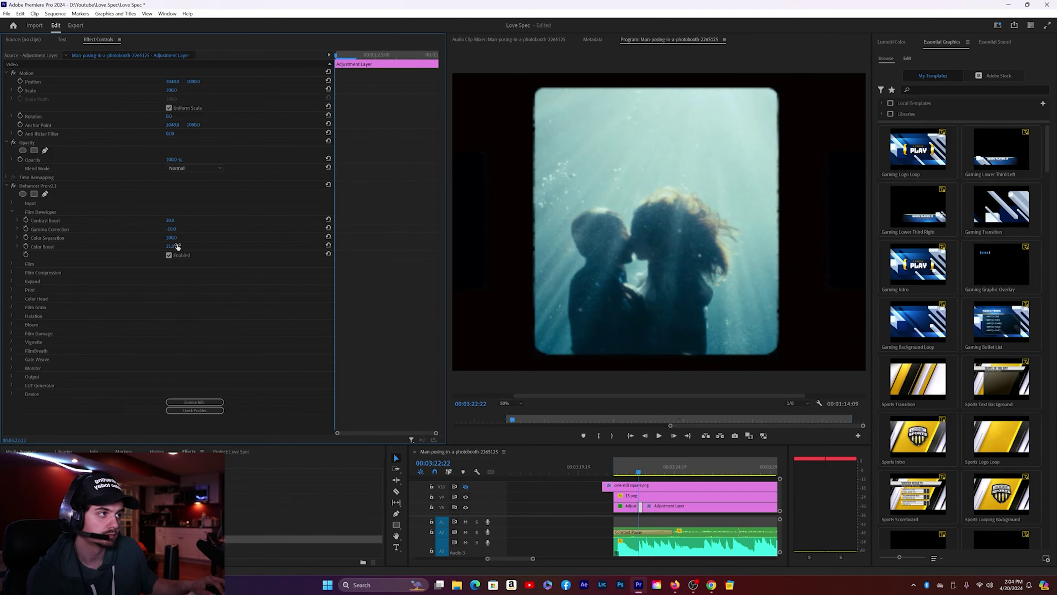
# Step: Enable Dehancer Pro's Film Compression on the adjustment layer segment being graded
pyautogui.click(169, 273)
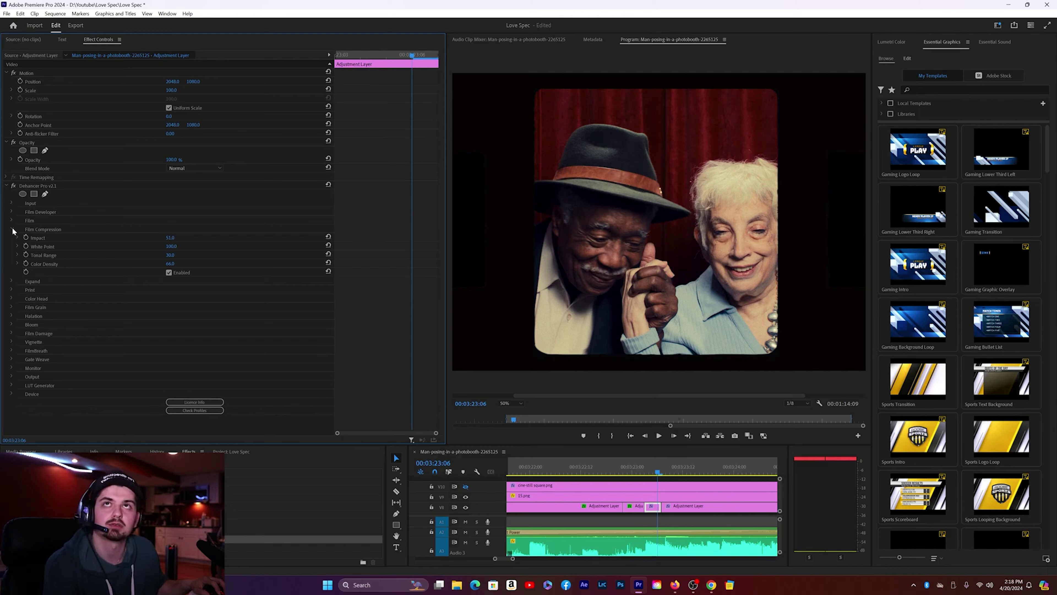
# Step: Adjust Dehancer Pro's Expand on the elderly couple shot's adjustment layer and open the Color Head settings
pyautogui.click(12, 229)
pyautogui.click(12, 238)
pyautogui.moveTo(169, 247); pyautogui.dragTo(167, 272)
pyautogui.click(13, 238)
pyautogui.click(12, 255)
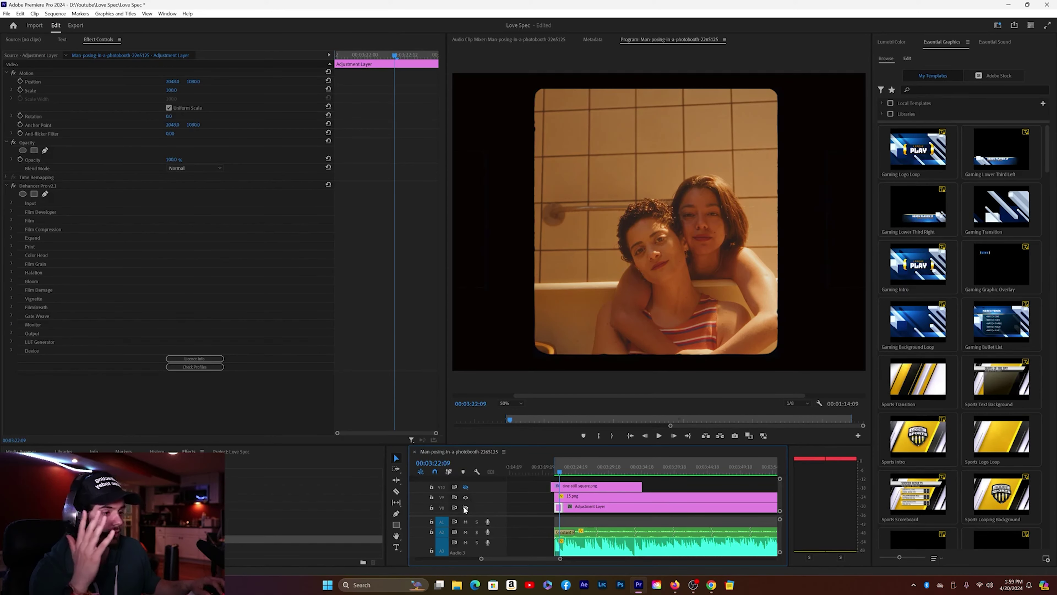
# Step: Toggle the adjustment layer track to compare the bathtub and underwater kiss shots with and without the grade
pyautogui.click(465, 508)
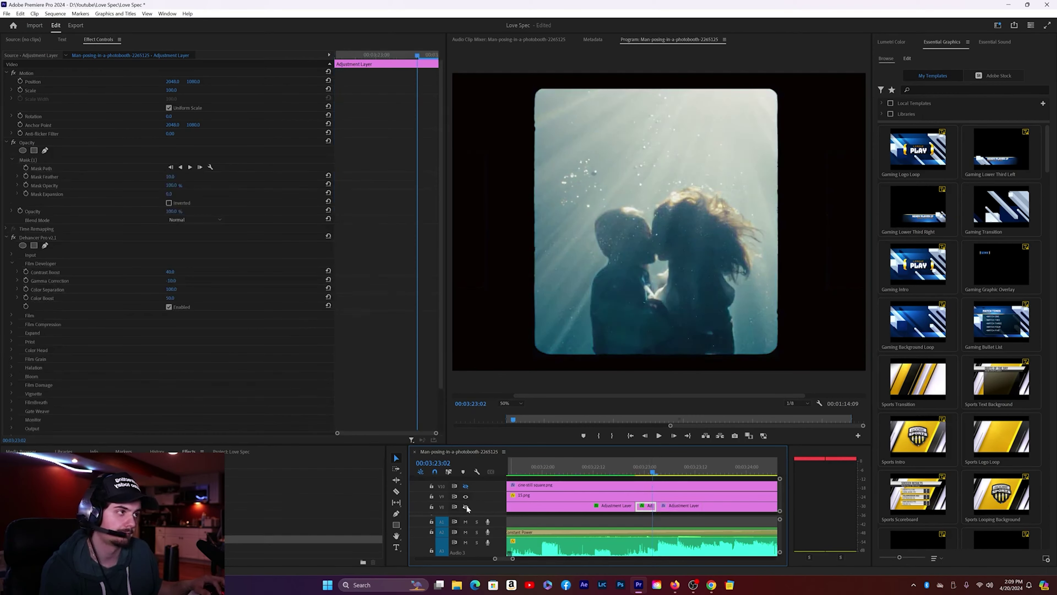
pyautogui.click(465, 505)
pyautogui.click(466, 505)
pyautogui.click(466, 505)
pyautogui.click(465, 505)
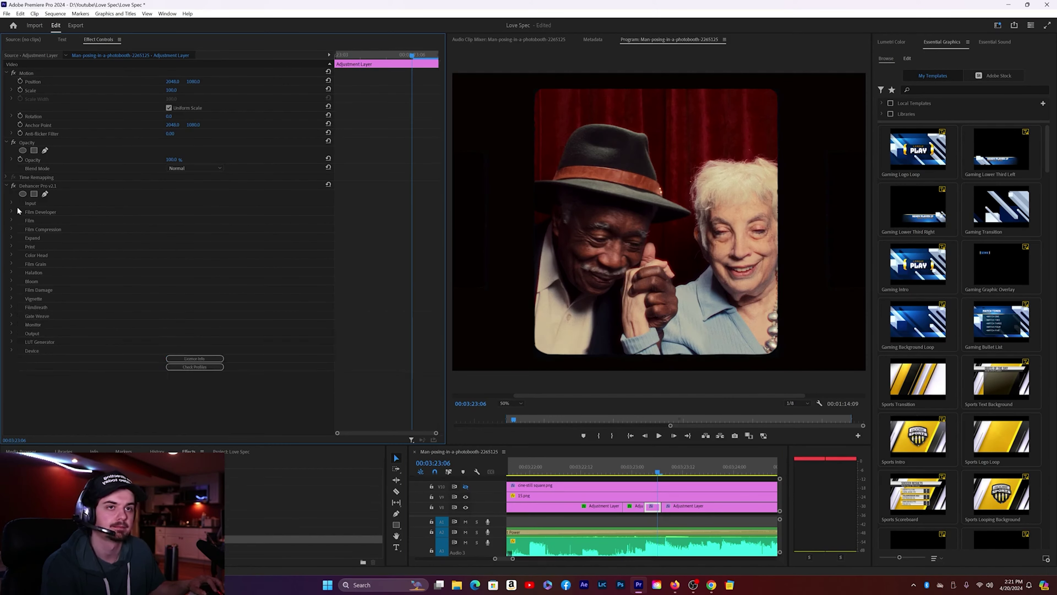
# Step: Compare the elderly couple shot before and after grading by switching the adjustment layer track's output off and on
pyautogui.click(466, 507)
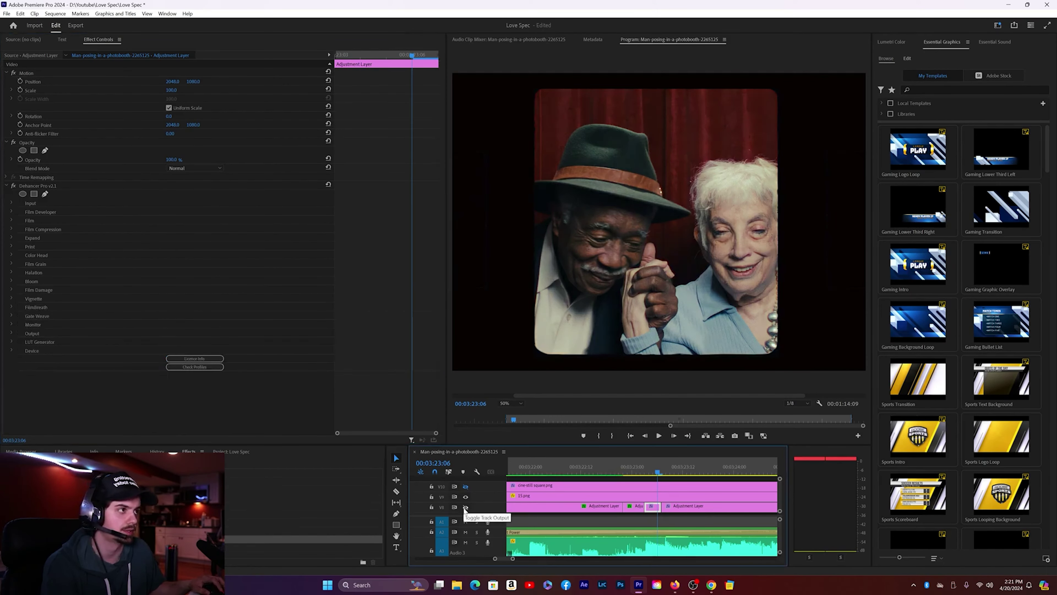
pyautogui.click(465, 509)
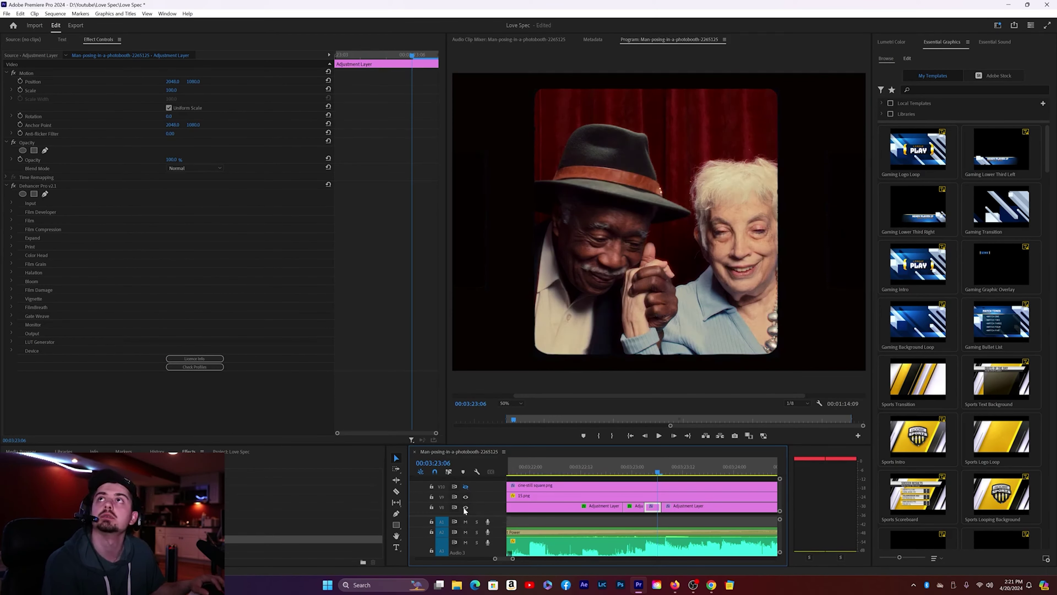
pyautogui.click(466, 509)
pyautogui.click(466, 508)
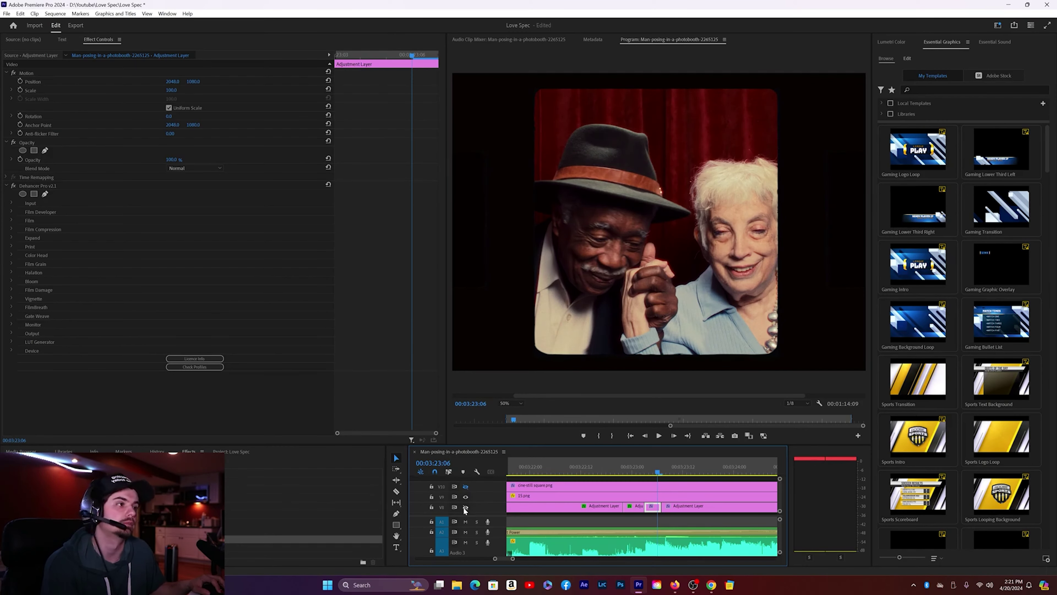
pyautogui.click(464, 507)
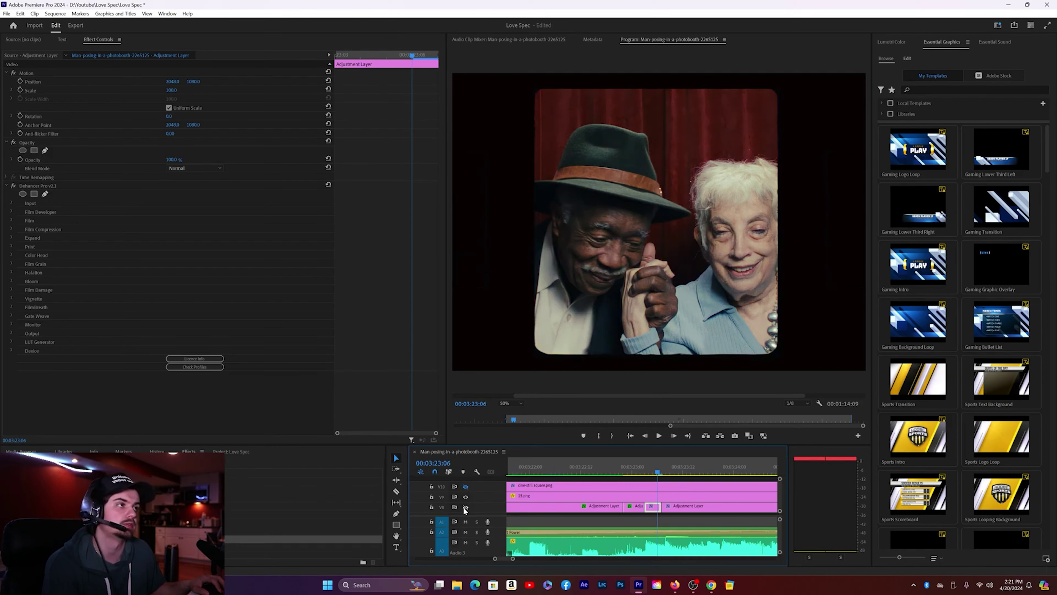
pyautogui.click(465, 507)
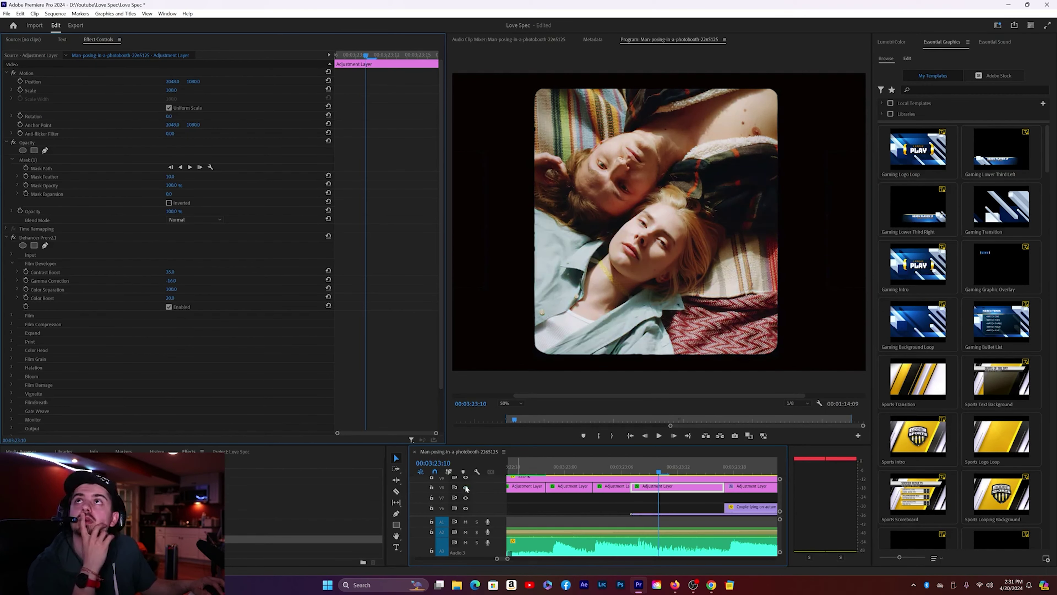
# Step: Compare the blanket couple shot with and without its grade, and check it against the neighbouring elderly couple shot
pyautogui.click(466, 488)
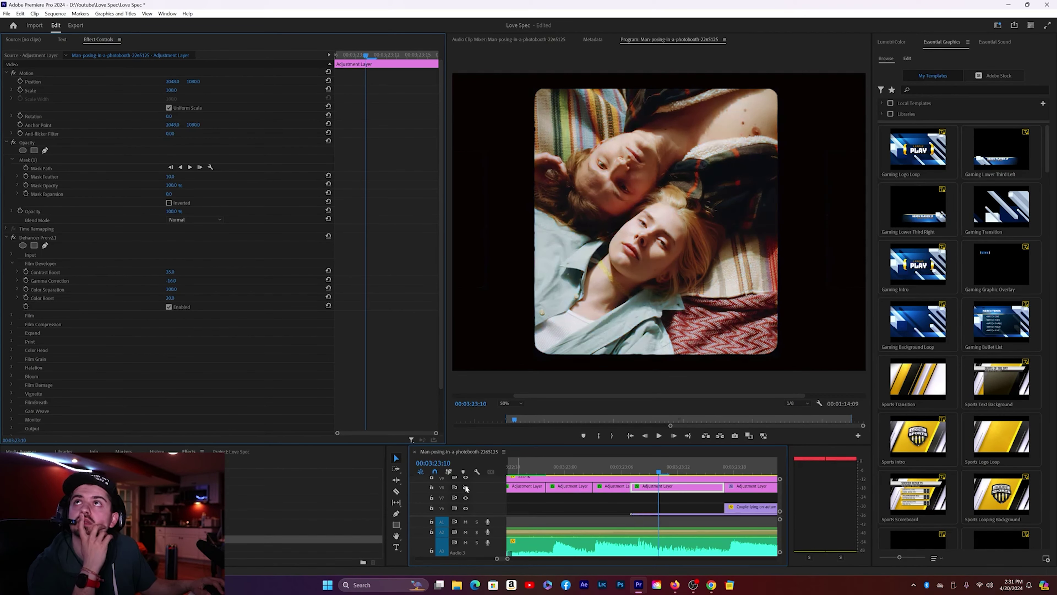
pyautogui.click(466, 488)
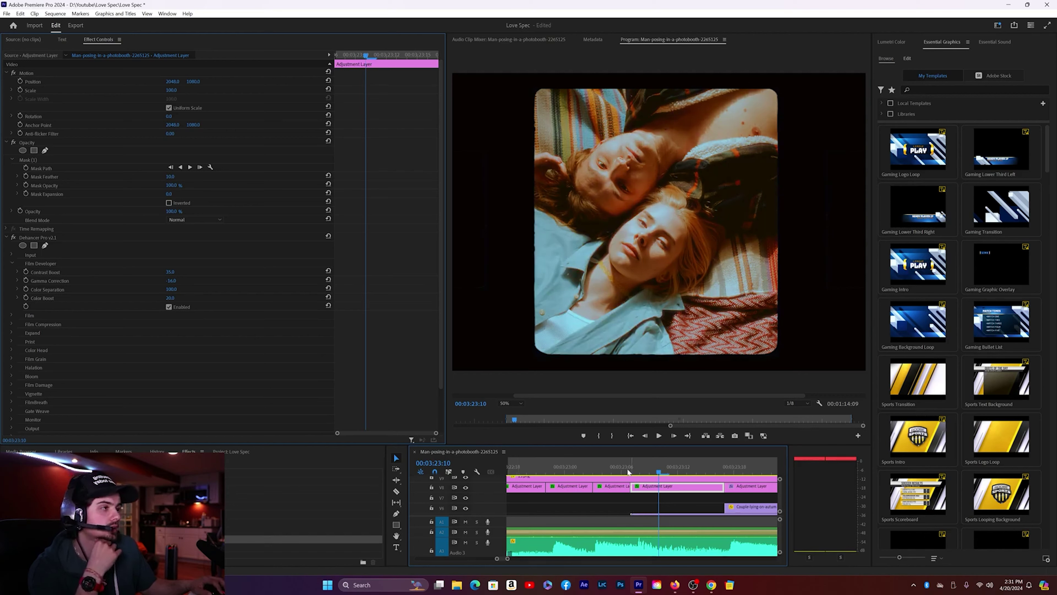
pyautogui.click(617, 468)
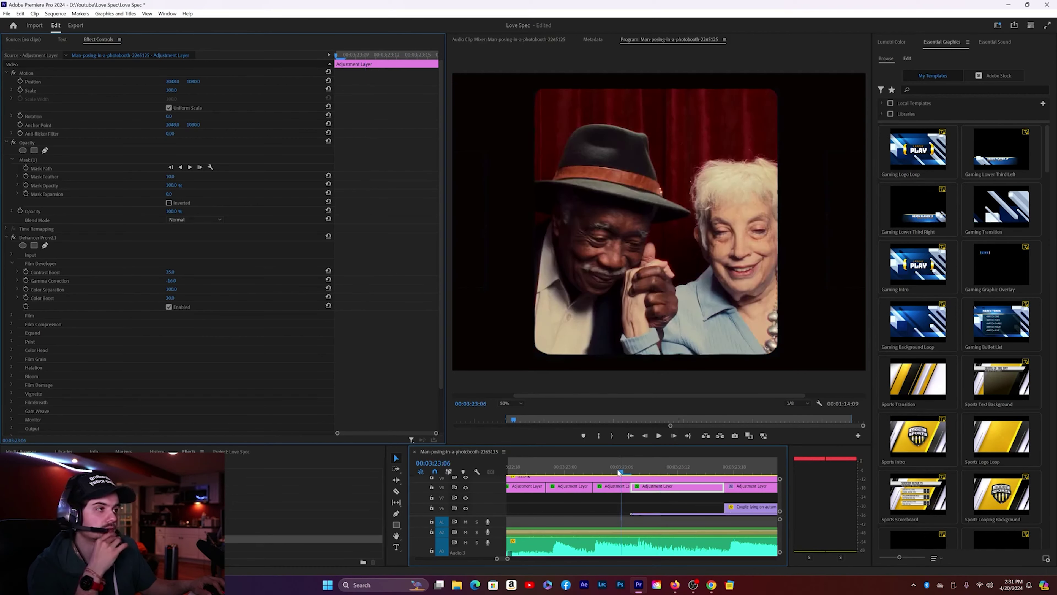
pyautogui.click(642, 467)
pyautogui.click(618, 471)
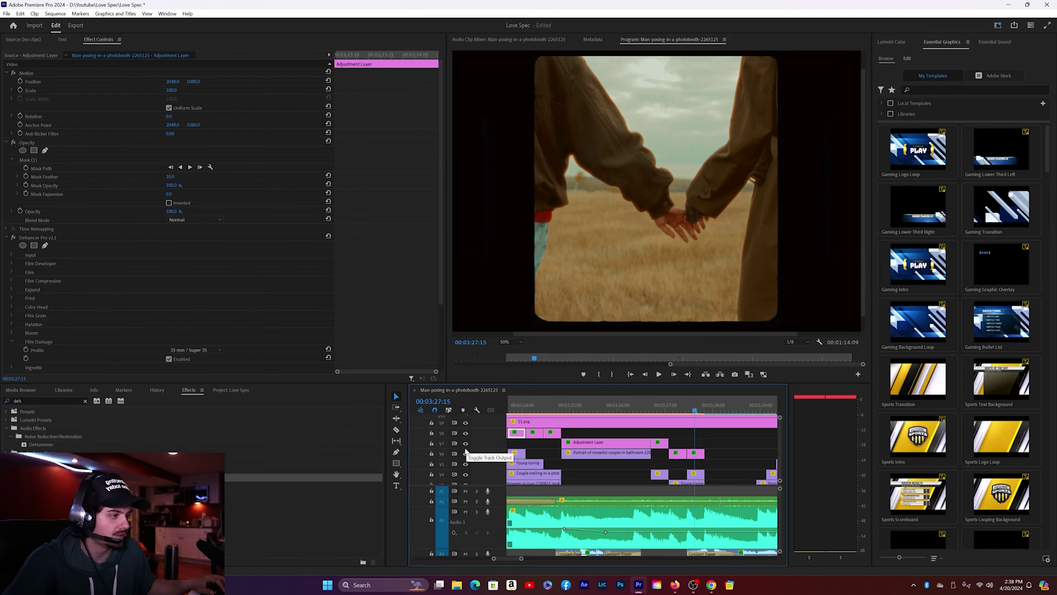
# Step: Check the grade on the hand-holding shot and the final underwater shot by toggling their adjustment layer tracks
pyautogui.click(465, 454)
pyautogui.click(465, 454)
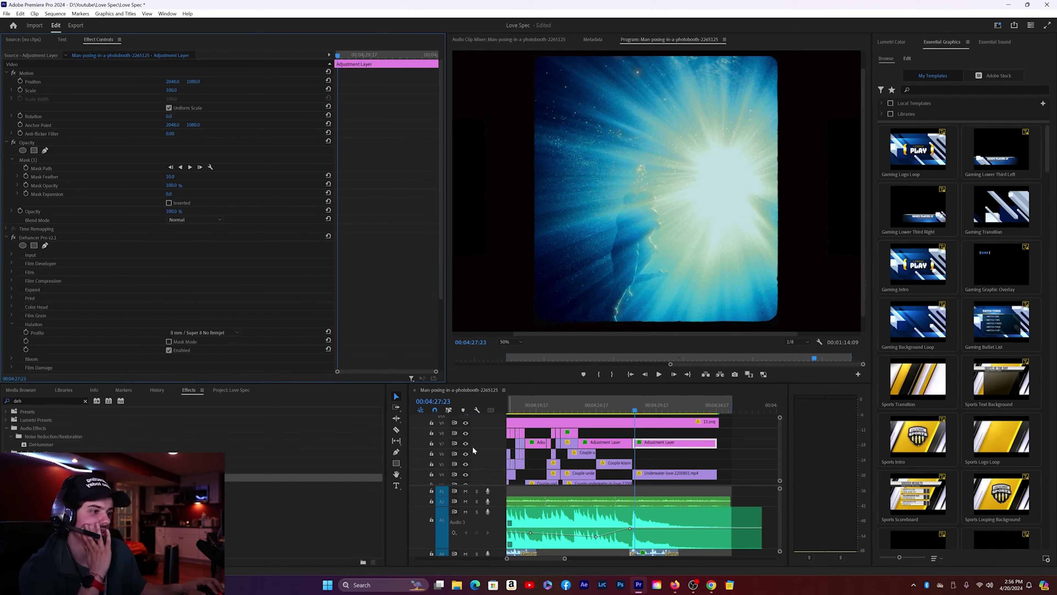
pyautogui.click(465, 443)
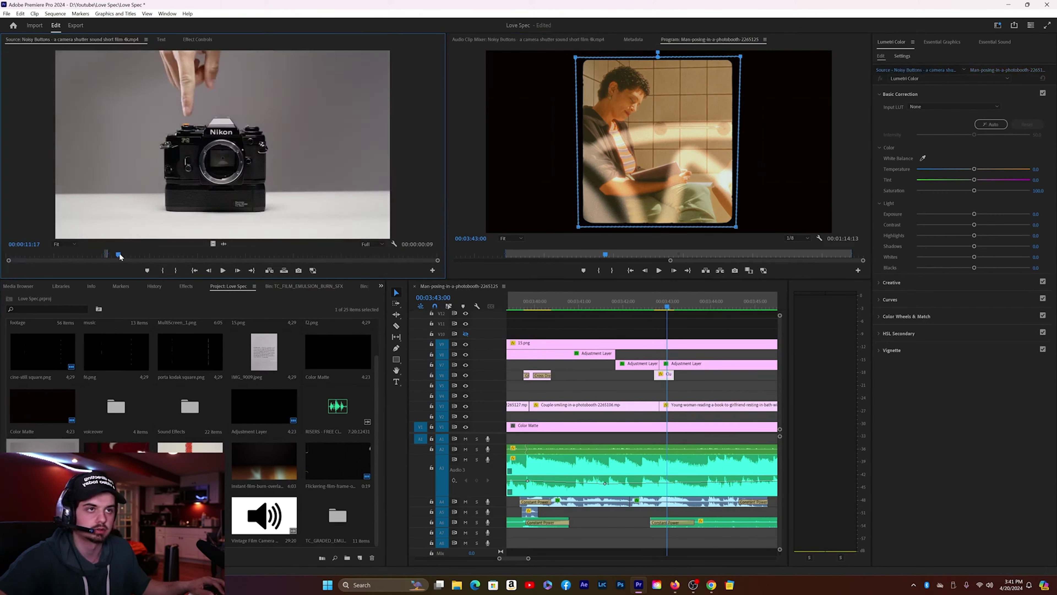
# Step: Add only the audio of the Noisy Buttons camera shutter clip to the sequence beneath the film leader overlay
pyautogui.moveTo(225, 244); pyautogui.dragTo(674, 439)
pyautogui.rightClick(674, 439)
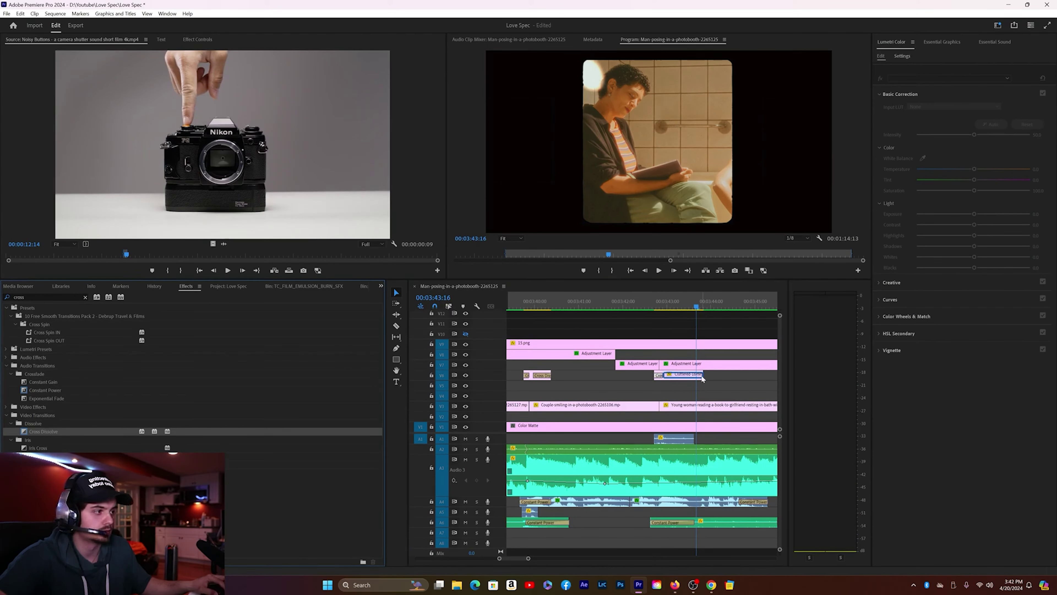
# Step: Trim the cluttered 16mm film leader overlay, move it above the adjustment layers and preview the transition
pyautogui.moveTo(614, 375); pyautogui.dragTo(677, 378)
pyautogui.press('space')
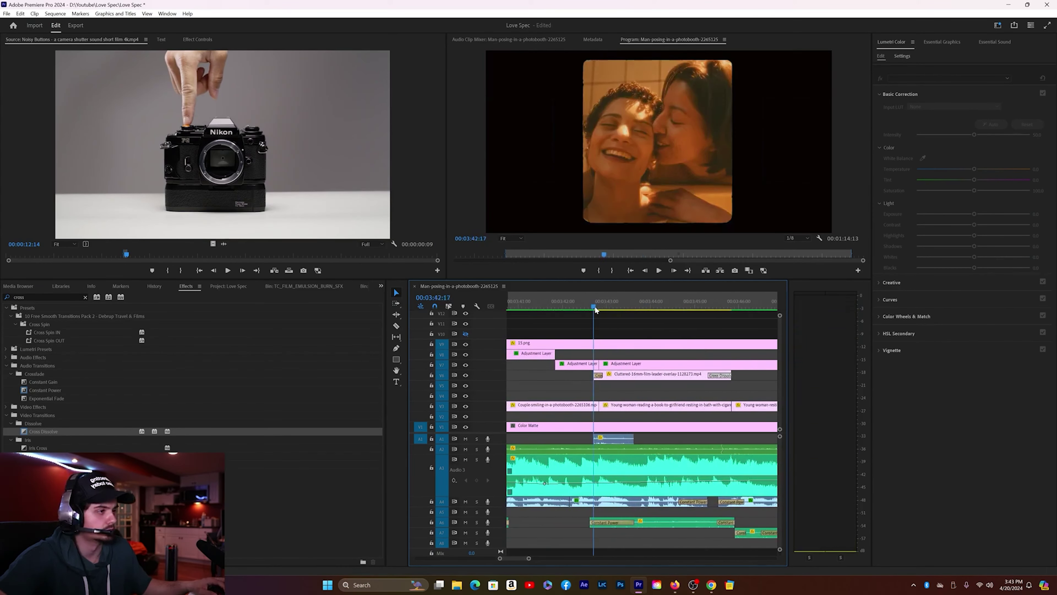
pyautogui.moveTo(730, 375); pyautogui.dragTo(657, 377)
pyautogui.moveTo(656, 377); pyautogui.dragTo(641, 358)
pyautogui.press('space')
pyautogui.press('space')
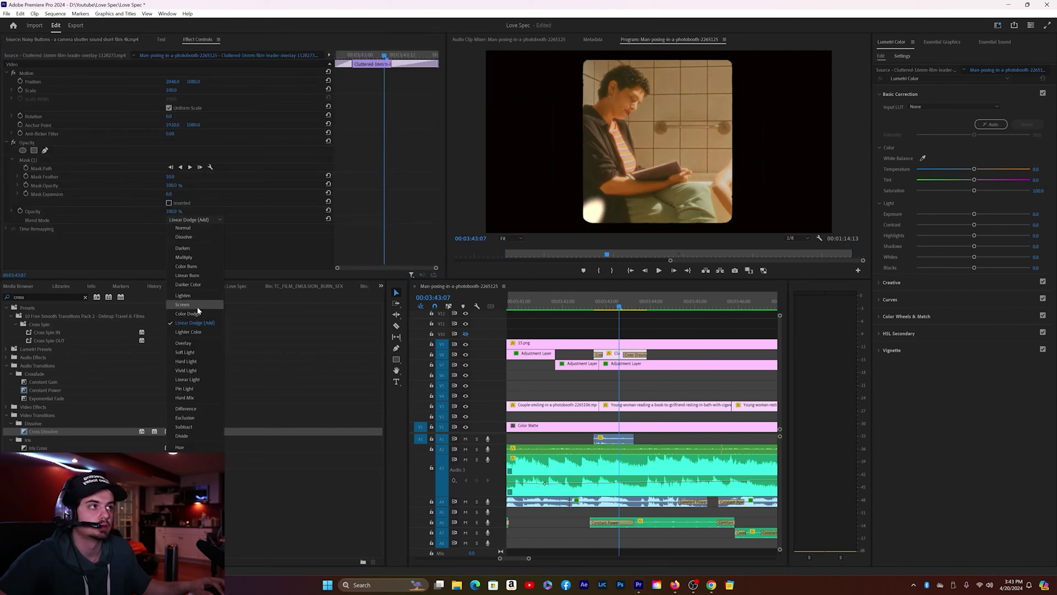
pyautogui.press('space')
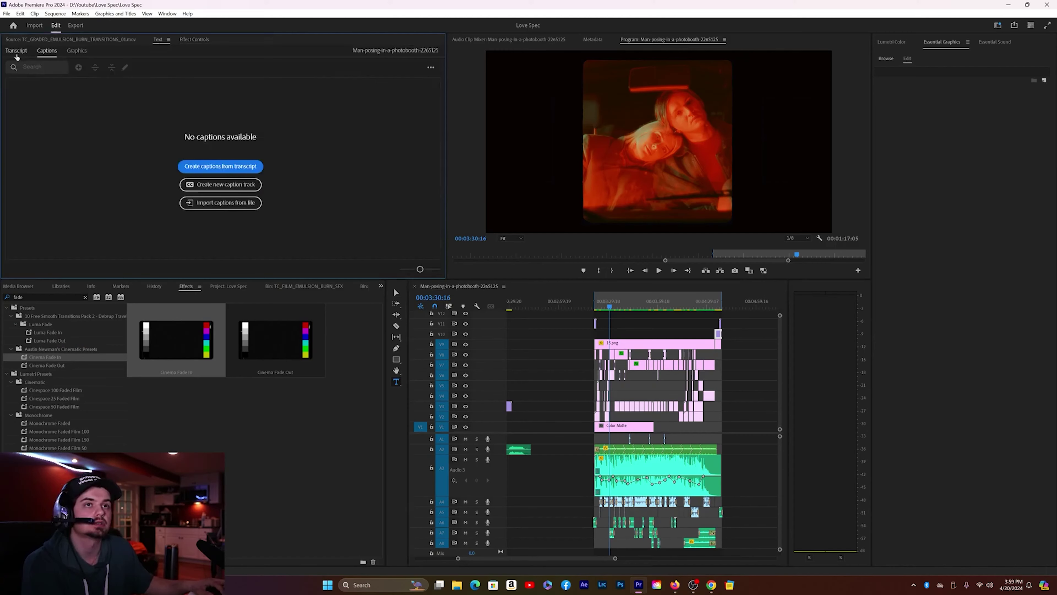
# Step: Transcribe the two source clips that have no transcript yet
pyautogui.click(417, 87)
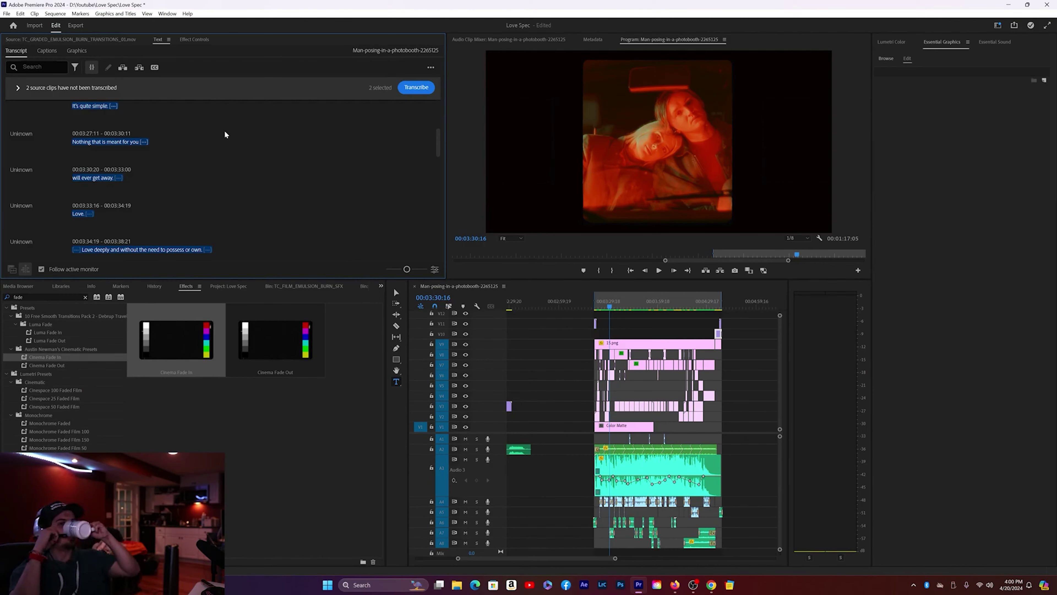
# Step: Try creating captions from the transcript with a shorter maximum length in characters, and check the resulting caption text
pyautogui.click(46, 51)
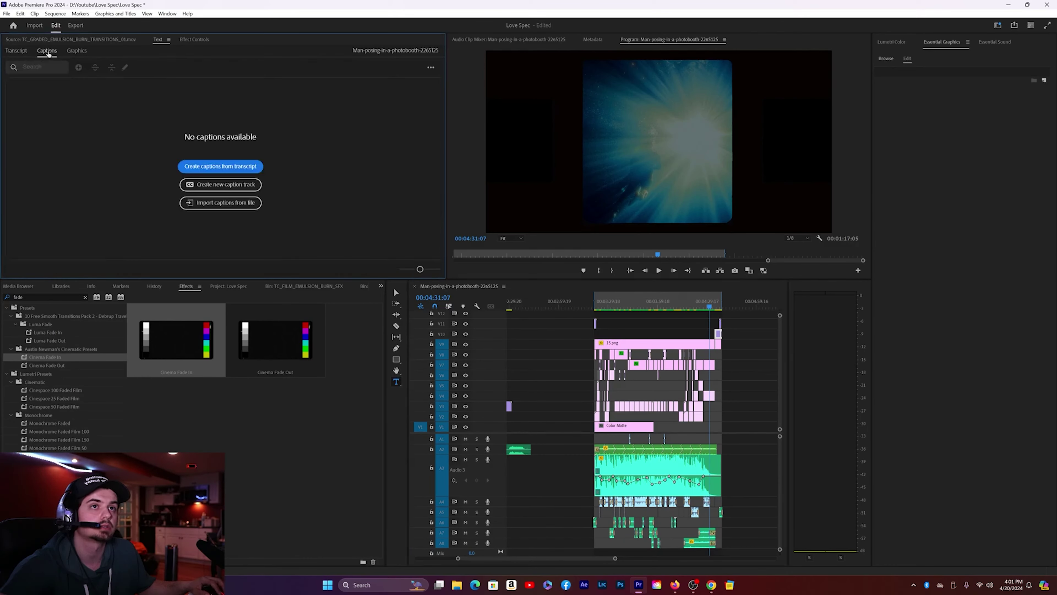
pyautogui.click(219, 166)
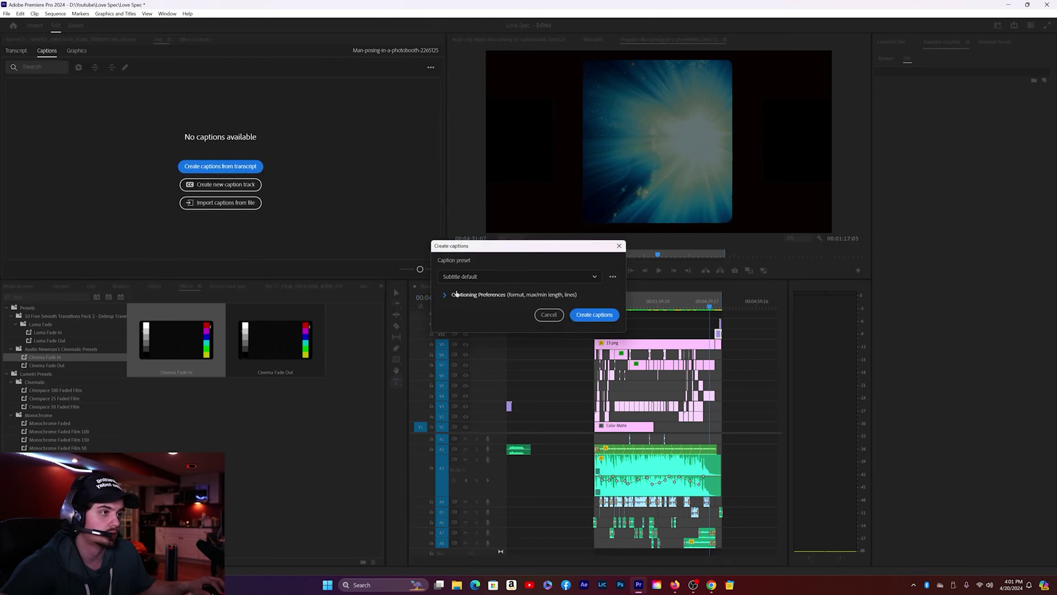
pyautogui.click(444, 295)
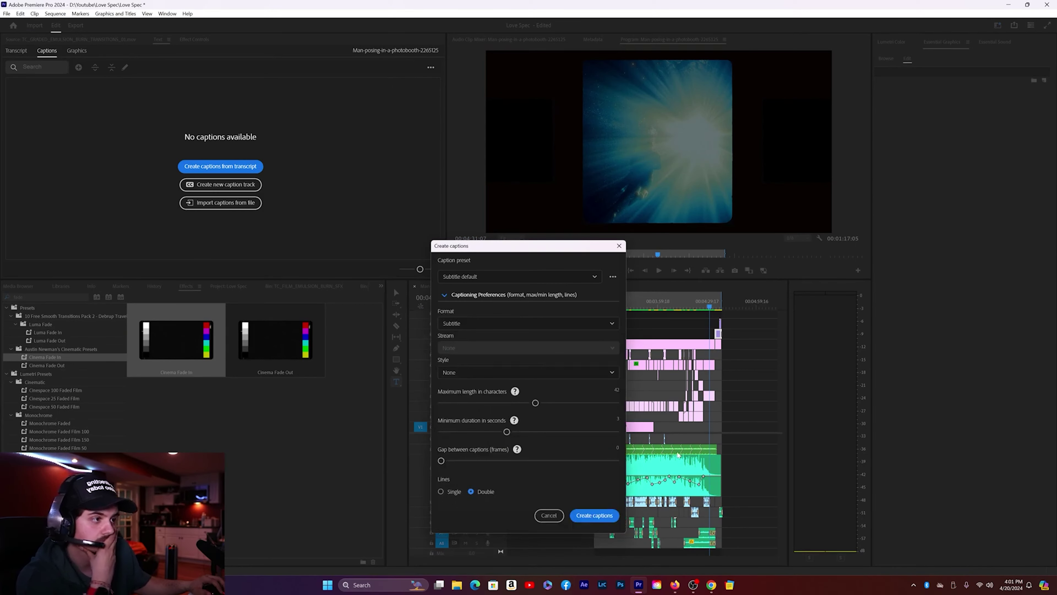
pyautogui.moveTo(536, 403); pyautogui.dragTo(494, 404)
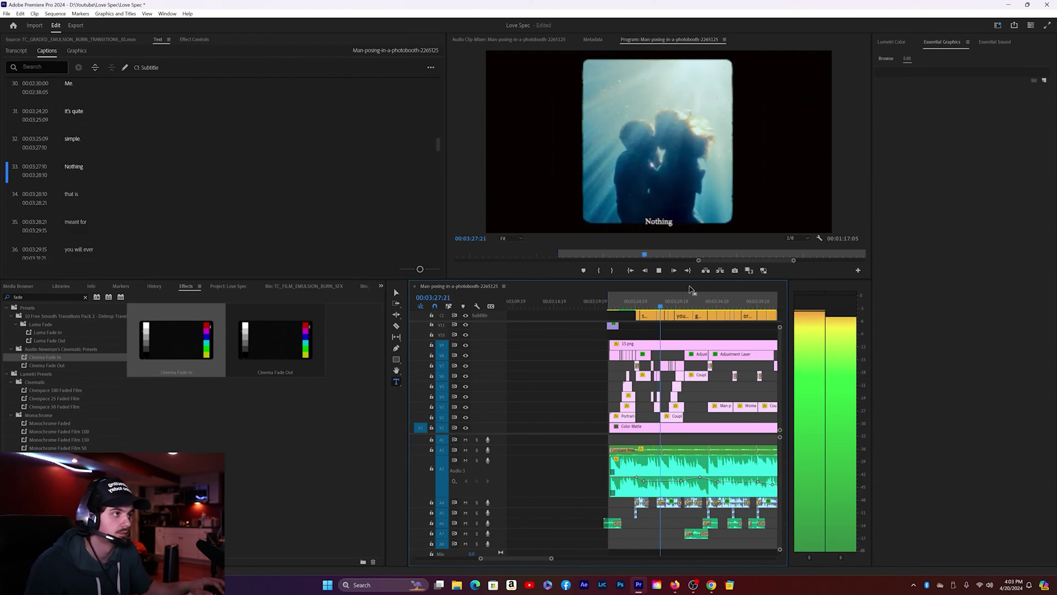
pyautogui.click(79, 166)
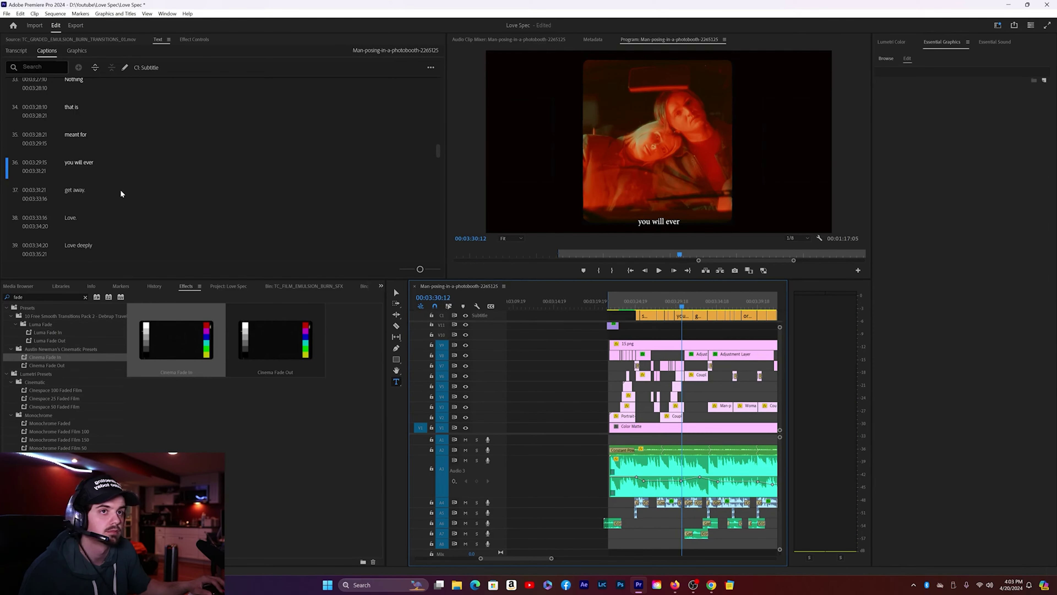
pyautogui.doubleClick(78, 163)
pyautogui.click(95, 187)
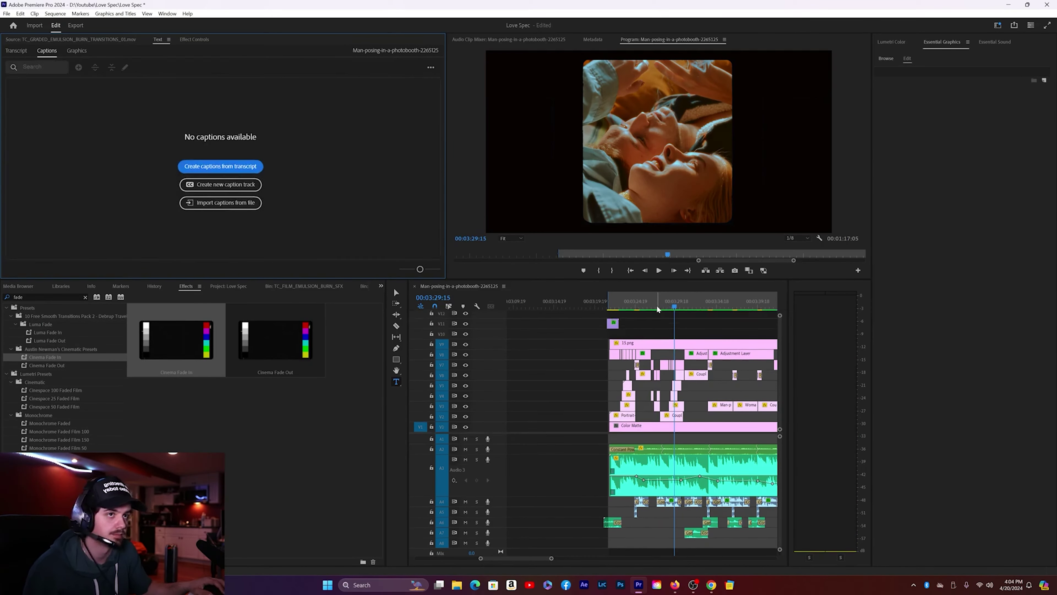
# Step: Create Subtitle default captions from the transcript again with a shorter maximum length in characters, and play them back
pyautogui.click(220, 165)
pyautogui.moveTo(455, 411); pyautogui.dragTo(471, 410)
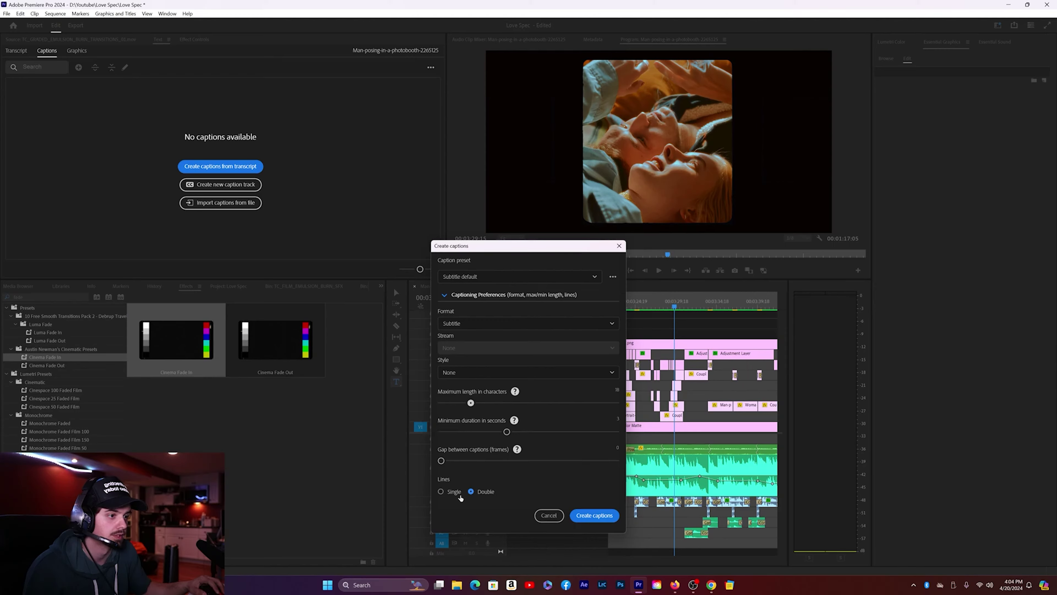
pyautogui.click(594, 516)
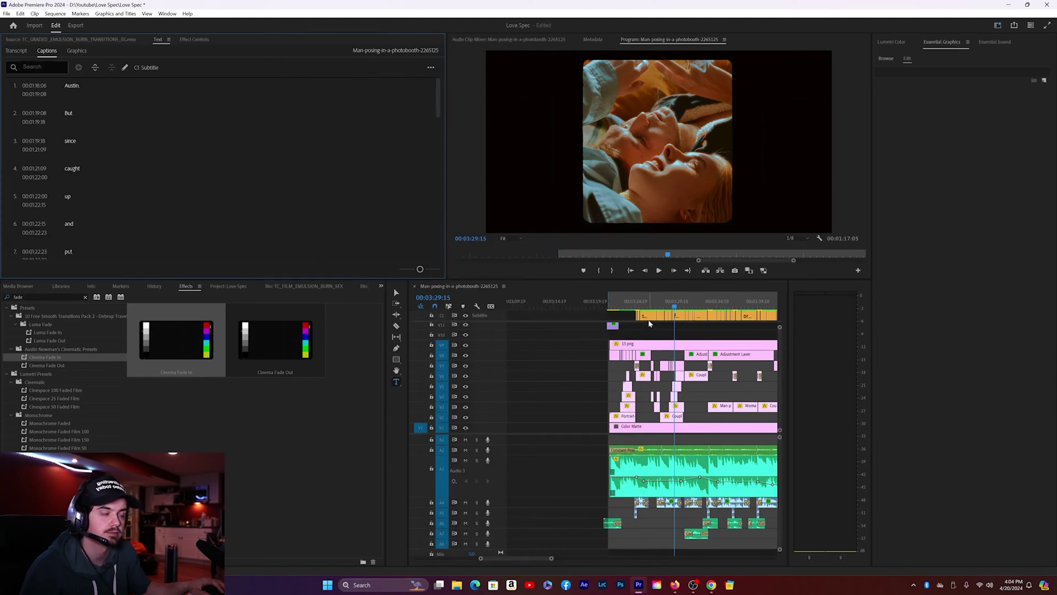
pyautogui.click(633, 307)
pyautogui.press('space')
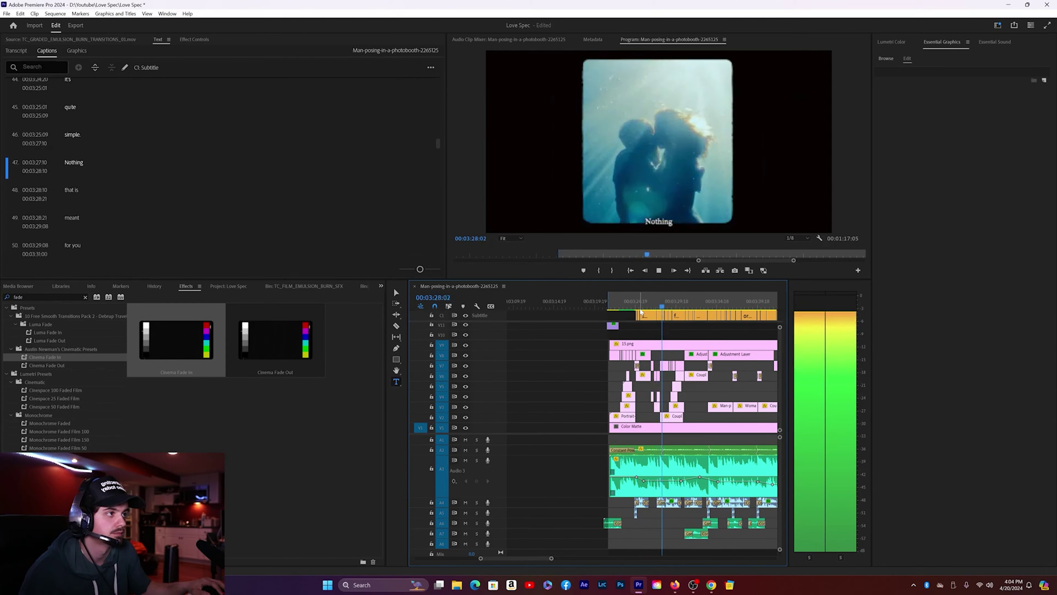
pyautogui.press('space')
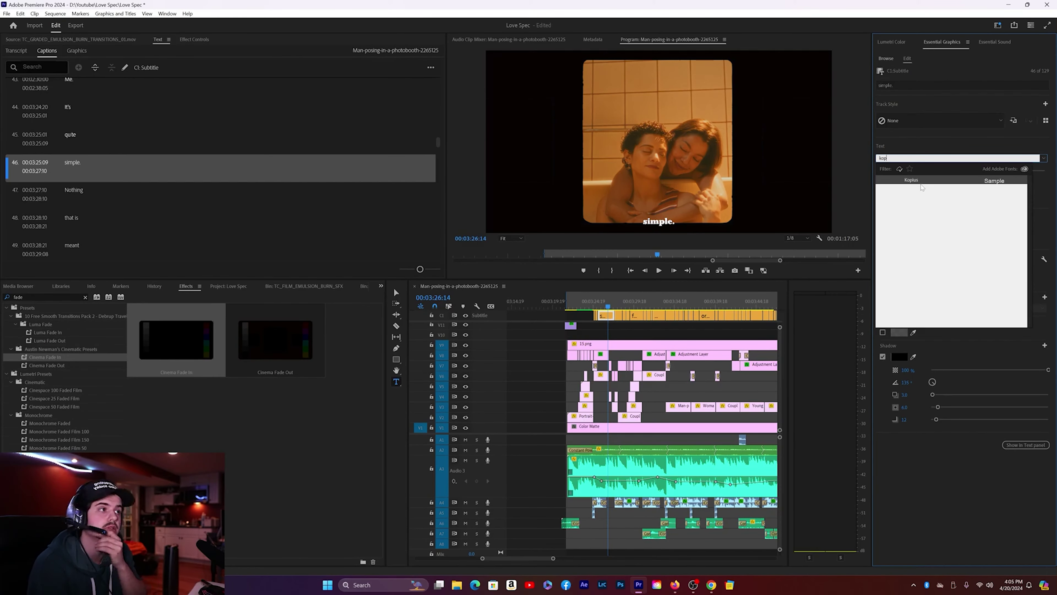
# Step: Search the fonts for "kop" and apply the matching font to the "simple." caption
pyautogui.click(916, 181)
pyautogui.click(599, 302)
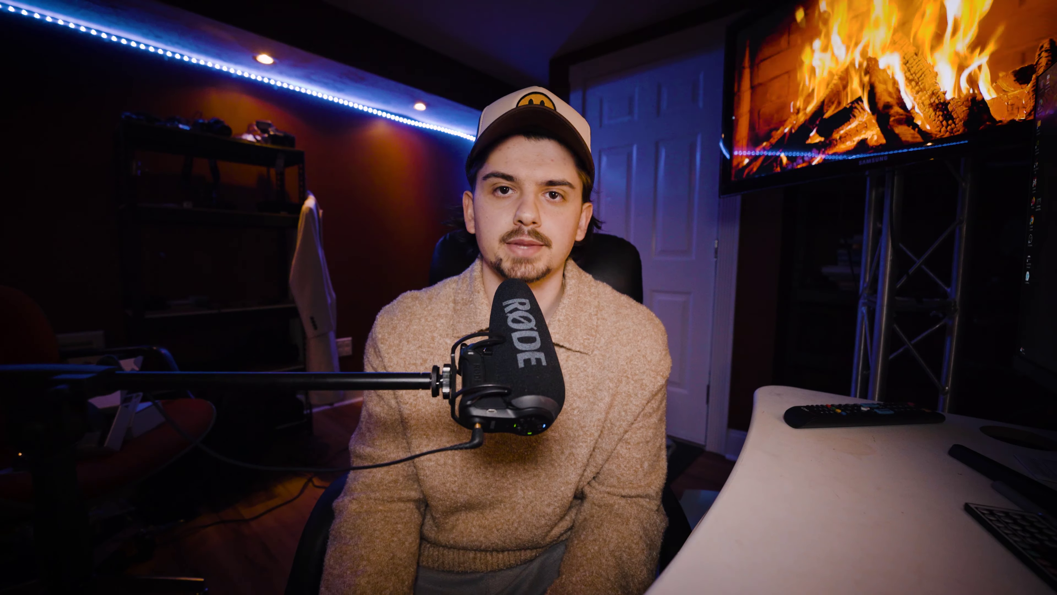